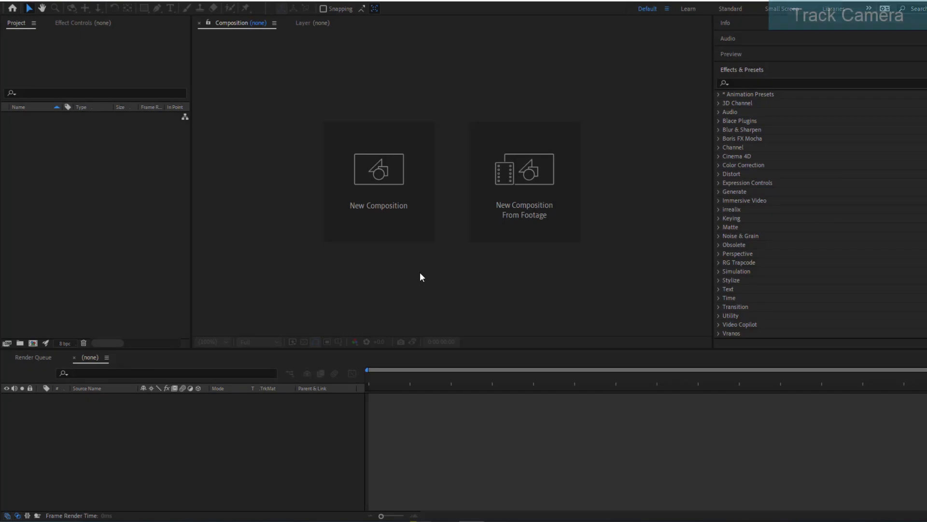
Create a 1920 × 1080 composition at 29.97 fps and import the Video_3 clip as footage
{"action": "left_click", "coordinate": [375, 211]}
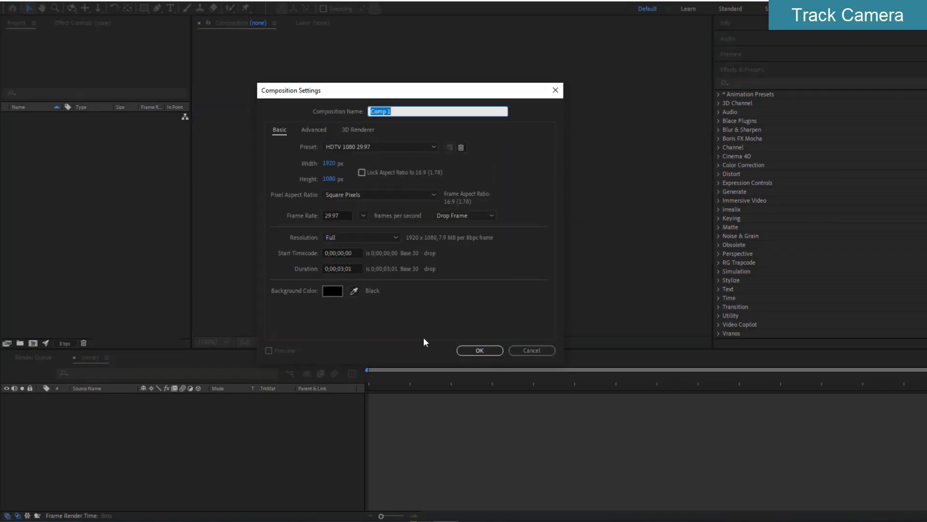
{"action": "left_click", "coordinate": [479, 351]}
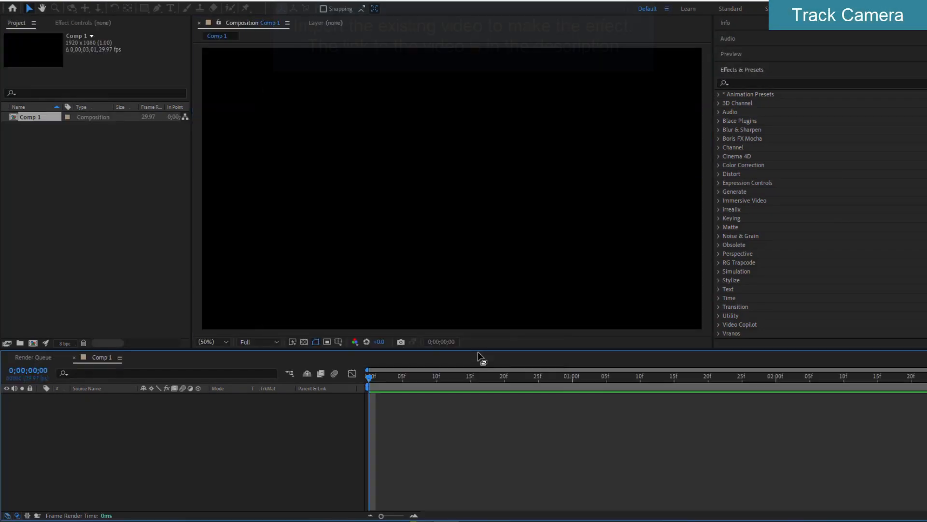
{"action": "double_click", "coordinate": [79, 191]}
{"action": "left_click", "coordinate": [129, 81]}
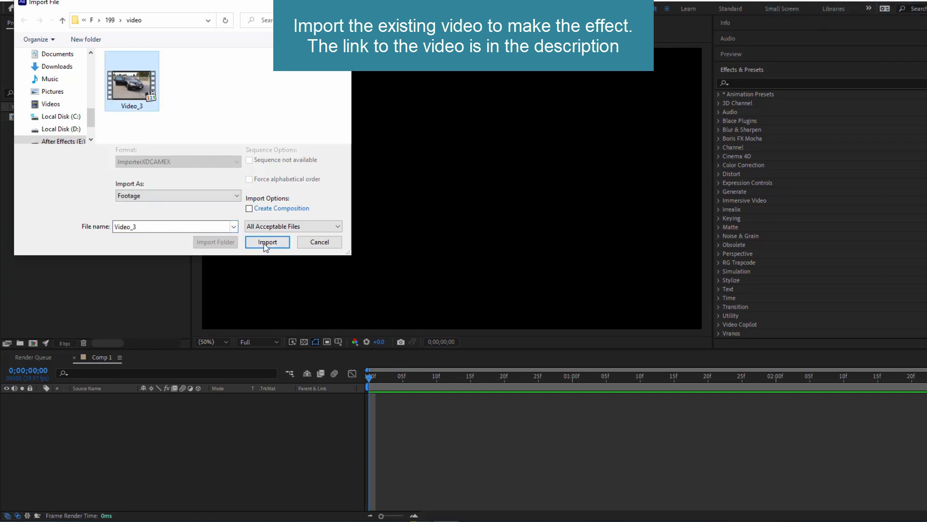
{"action": "left_click", "coordinate": [265, 239]}
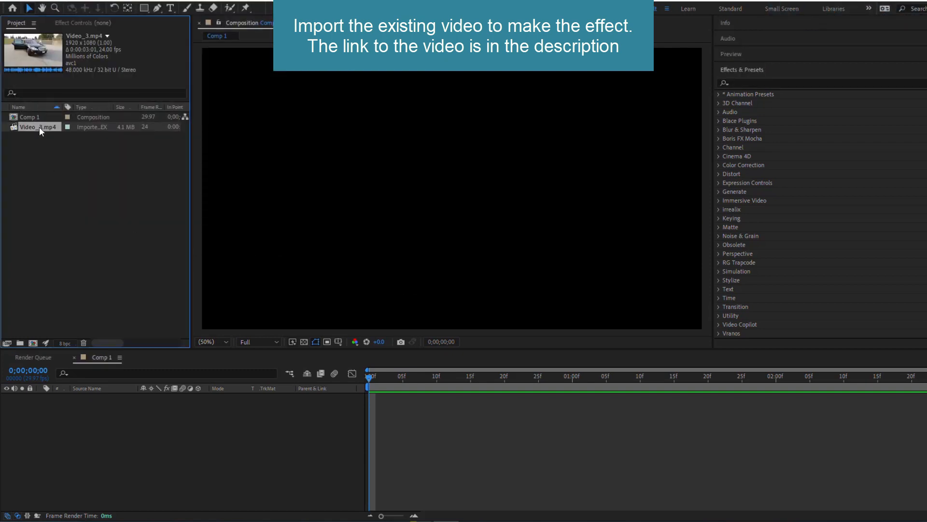
Add Video_3.mp4 to the composition as a layer and preview the clip
{"action": "left_click_drag", "start_coordinate": [47, 396], "coordinate": [47, 405]}
{"action": "key", "text": "space"}
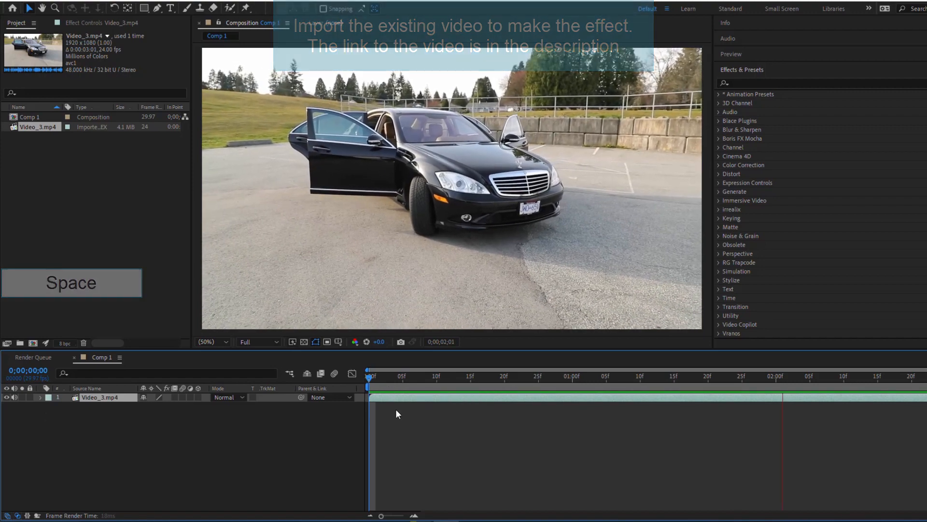
{"action": "key", "text": "space"}
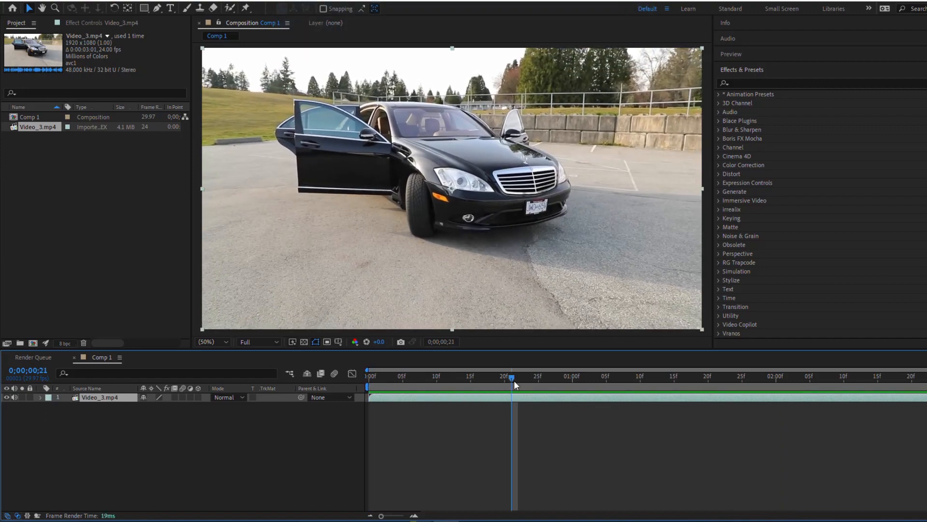
{"action": "left_click_drag", "start_coordinate": [514, 381], "coordinate": [374, 399]}
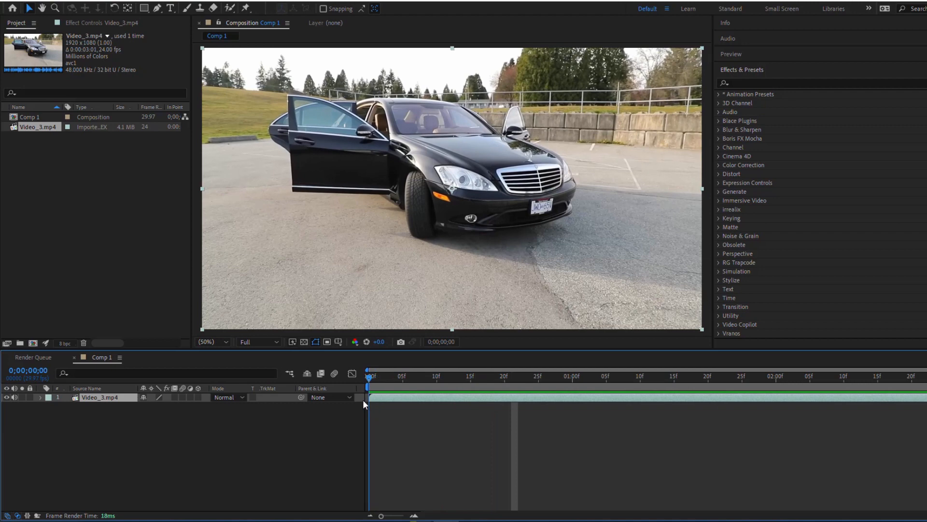
Run Track Camera on the Video_3.mp4 layer
{"action": "left_click", "coordinate": [730, 70]}
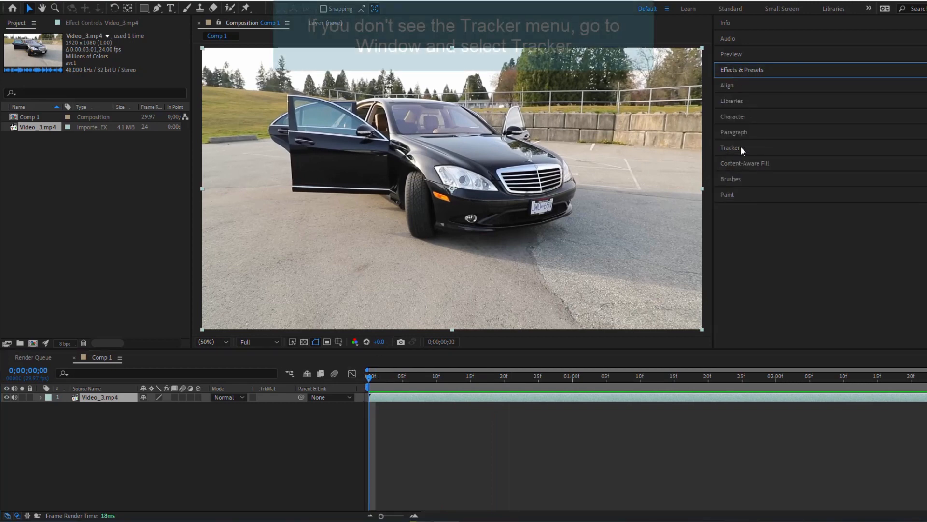
{"action": "left_click", "coordinate": [728, 147]}
{"action": "left_click", "coordinate": [194, 4]}
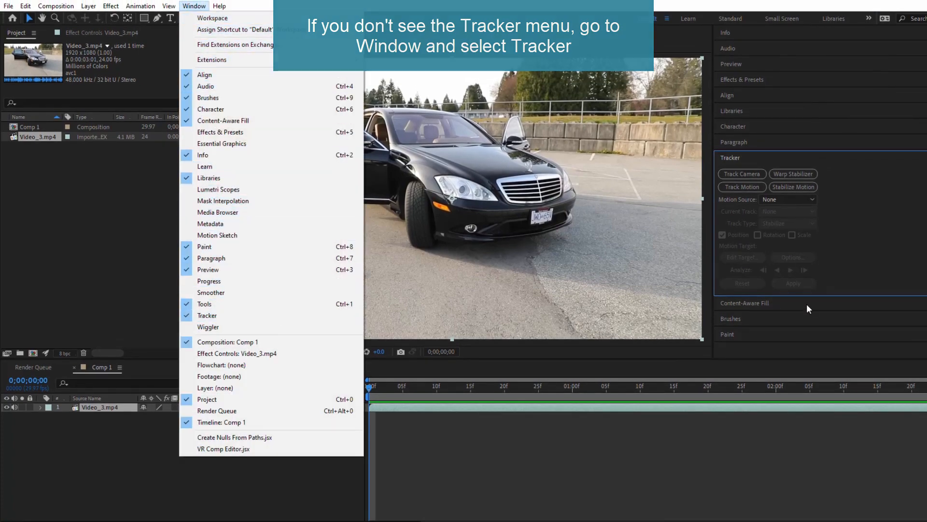
{"action": "left_click", "coordinate": [861, 249]}
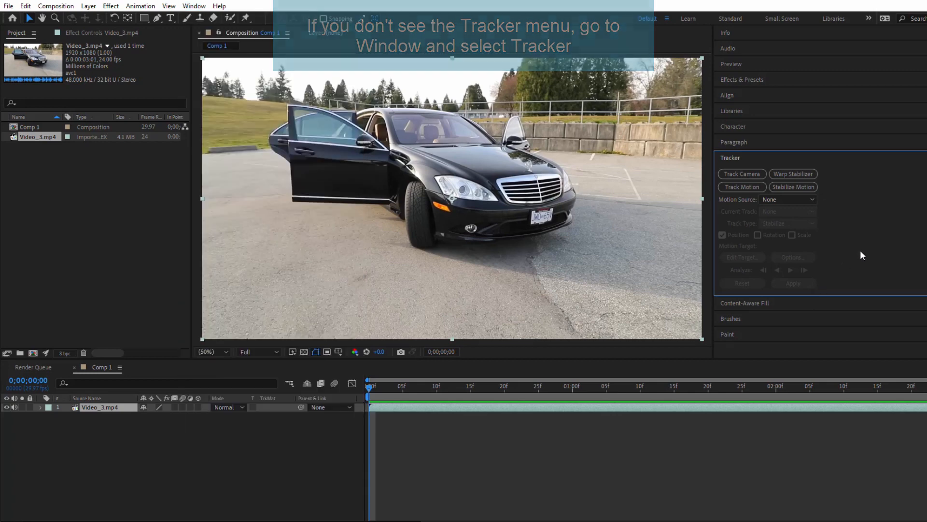
{"action": "left_click", "coordinate": [744, 176]}
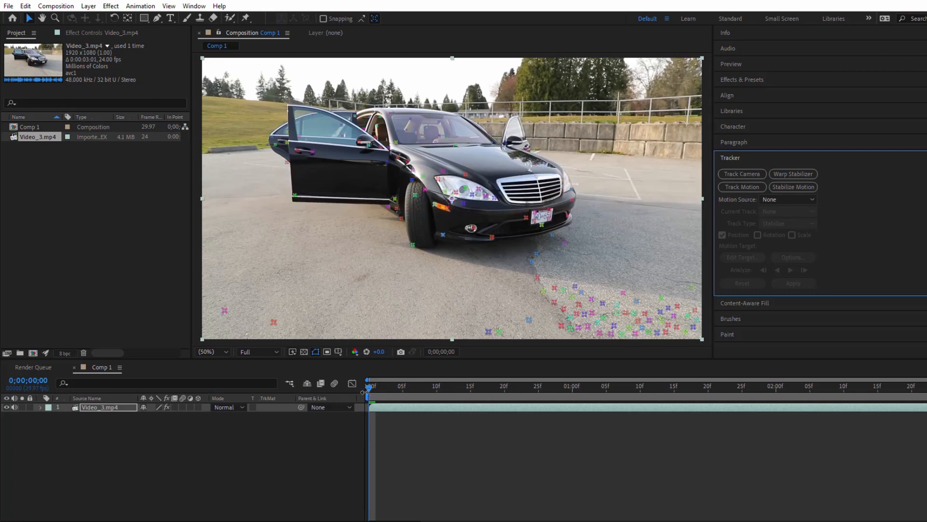
At 0;00;01;24, select the track points on the asphalt in front of the car and set them as ground plane and origin
{"action": "left_click_drag", "start_coordinate": [369, 391], "coordinate": [734, 403]}
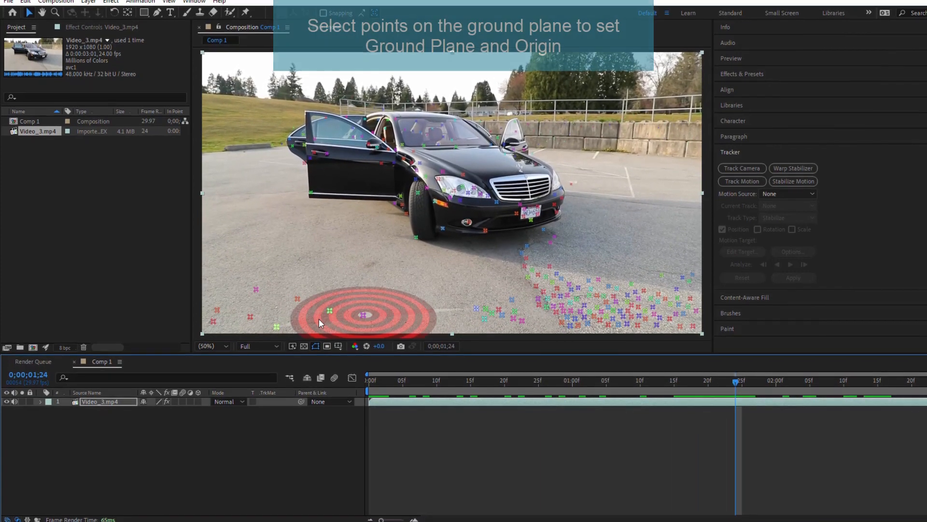
{"action": "mouse_move", "coordinate": [251, 281]}
{"action": "left_mouse_down"}
{"action": "mouse_move", "coordinate": [267, 297]}
{"action": "mouse_move", "coordinate": [438, 321]}
{"action": "mouse_move", "coordinate": [523, 311]}
{"action": "mouse_move", "coordinate": [540, 284]}
{"action": "mouse_move", "coordinate": [526, 234]}
{"action": "mouse_move", "coordinate": [375, 247]}
{"action": "left_mouse_up"}
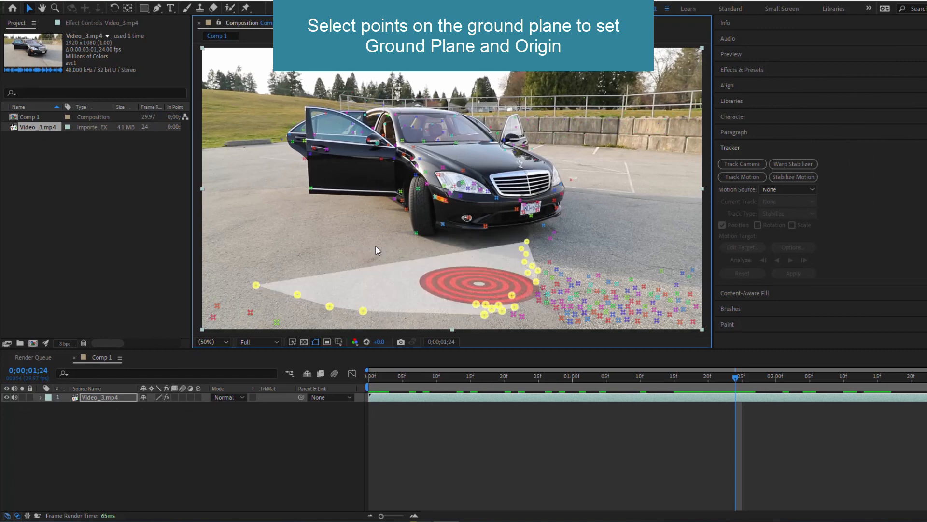
{"action": "right_click", "coordinate": [466, 282]}
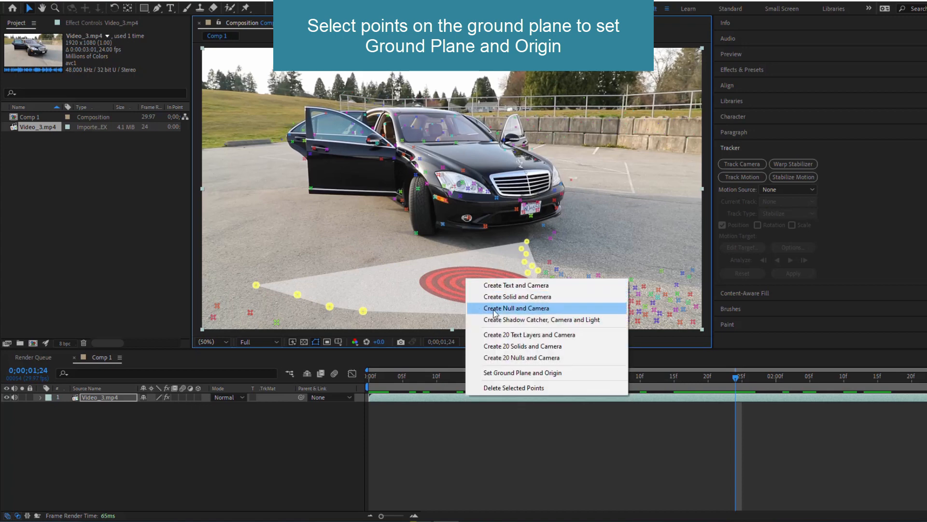
{"action": "left_click", "coordinate": [503, 372]}
Create a solid and camera from the selected ground track points and preview how the solid follows the footage
{"action": "right_click", "coordinate": [496, 286]}
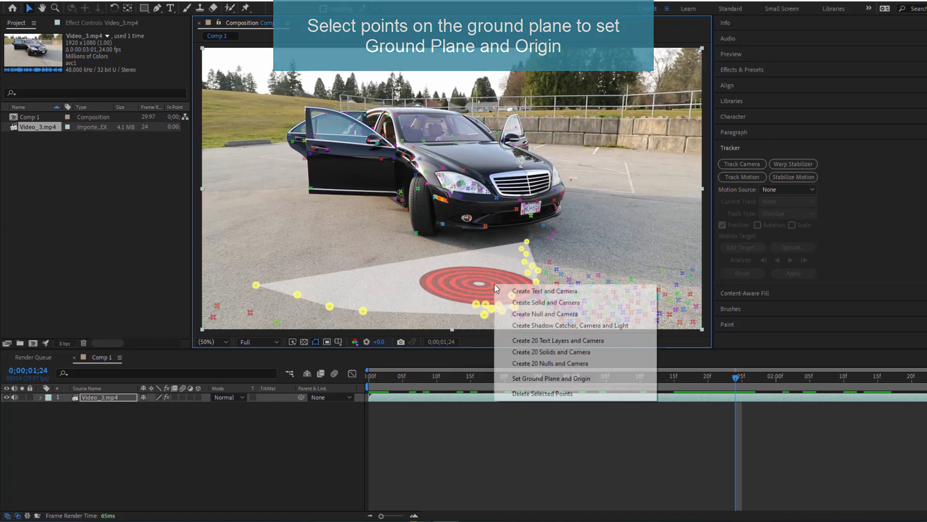
{"action": "left_click", "coordinate": [522, 305]}
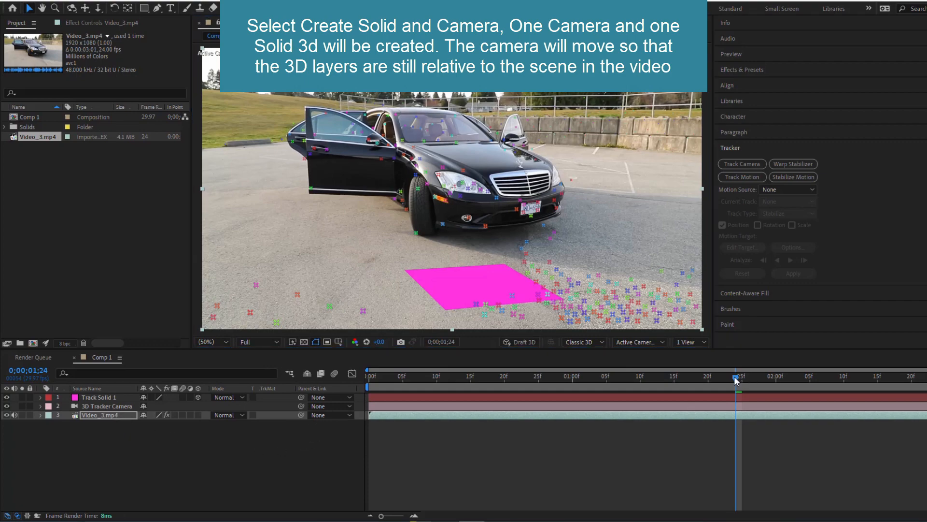
{"action": "key", "text": "space"}
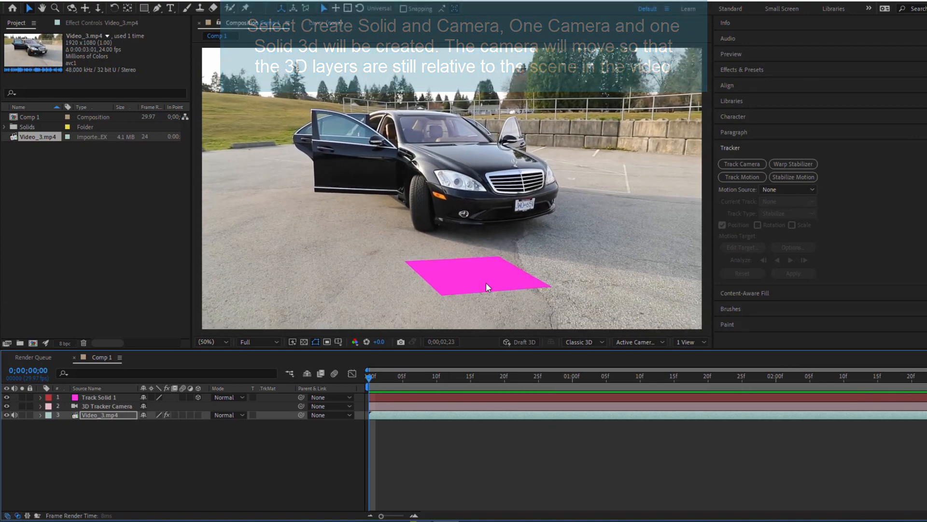
{"action": "key", "text": "space"}
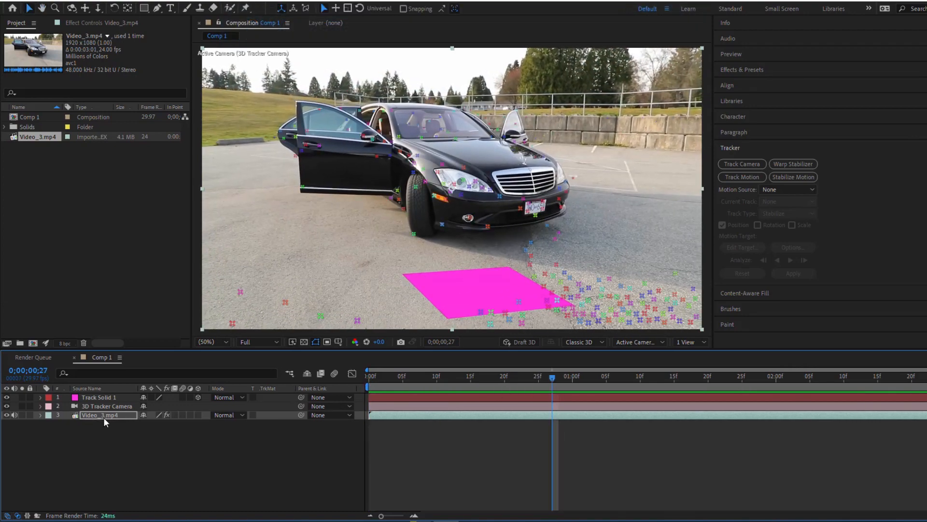
Scale the Track Solid 1 layer up to 1707% so it covers the ground around the car
{"action": "left_click", "coordinate": [101, 397]}
{"action": "key", "text": "s"}
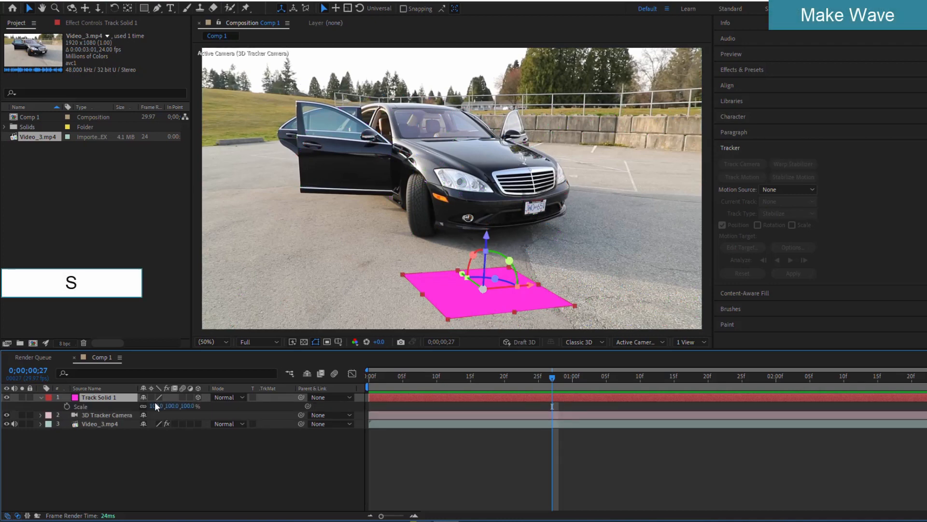
{"action": "left_click_drag", "start_coordinate": [155, 404], "coordinate": [338, 414]}
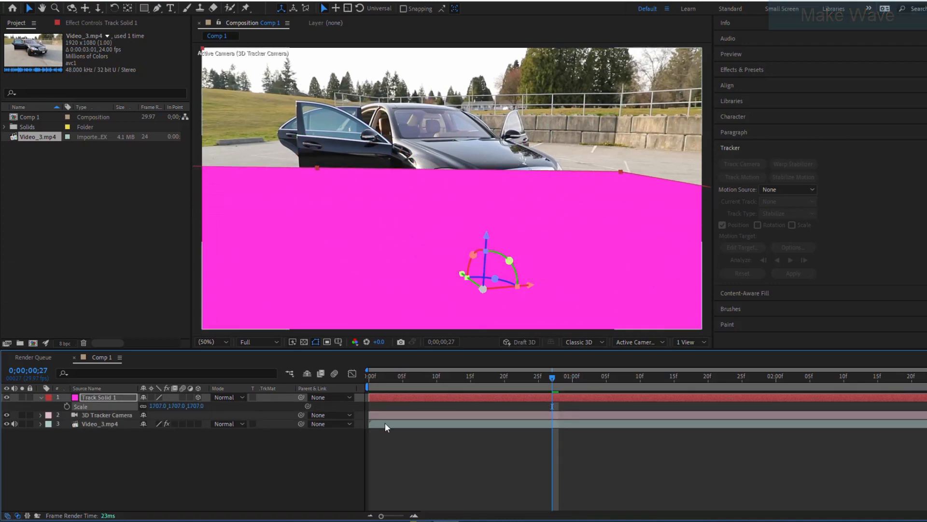
Apply the Radio Waves effect to the Track Solid 1 layer and scrub through the expanding rings
{"action": "left_click", "coordinate": [734, 69]}
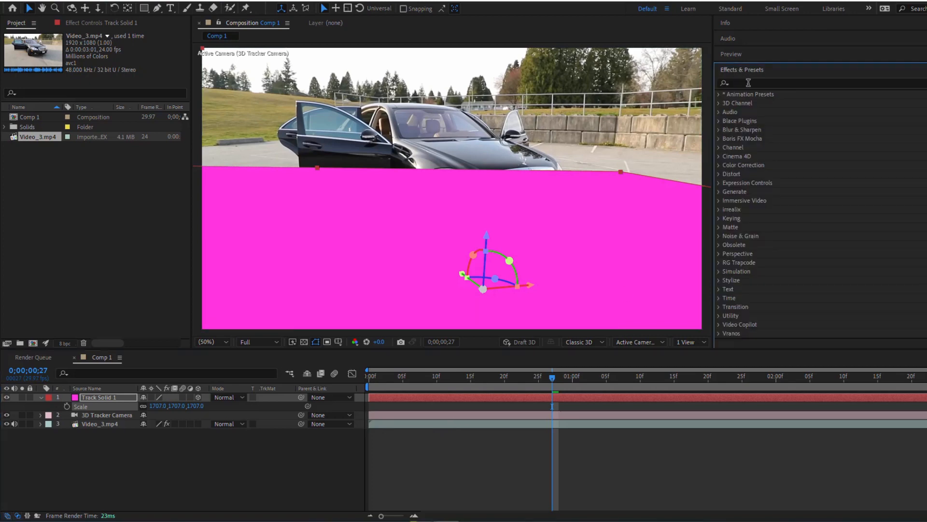
{"action": "left_click", "coordinate": [748, 83]}
{"action": "type", "text": "Wave"}
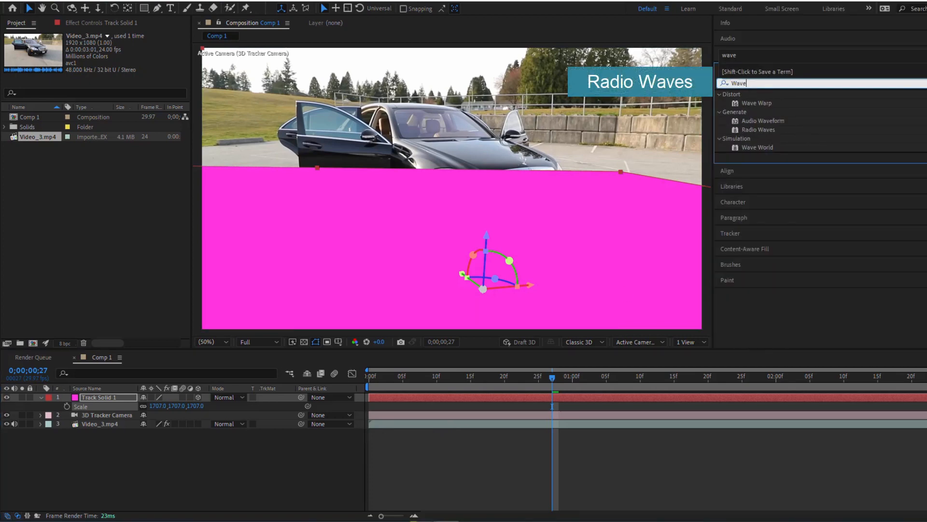
{"action": "left_click_drag", "start_coordinate": [758, 129], "coordinate": [101, 397]}
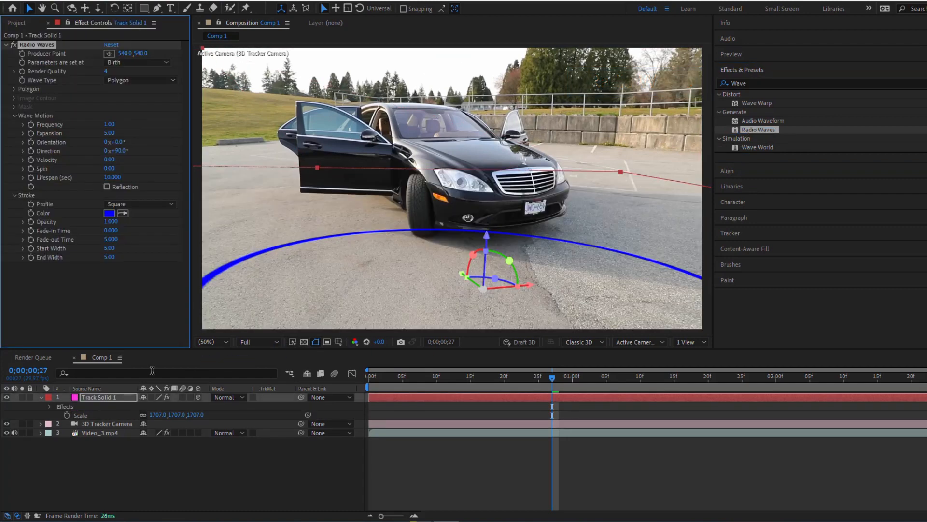
{"action": "left_click_drag", "start_coordinate": [555, 378], "coordinate": [410, 410]}
{"action": "left_click_drag", "start_coordinate": [584, 378], "coordinate": [647, 379]}
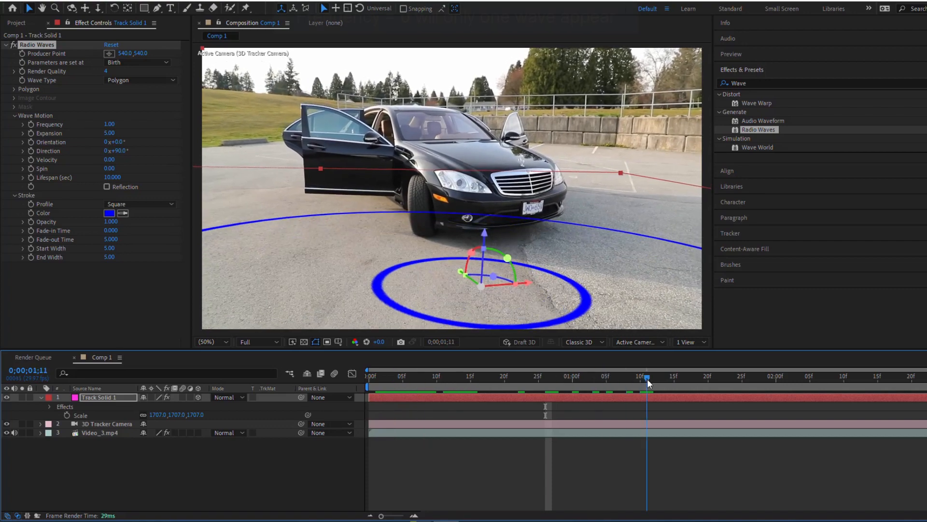
Set the Radio Waves frequency to 0 and its expansion to 10
{"action": "left_click", "coordinate": [110, 124]}
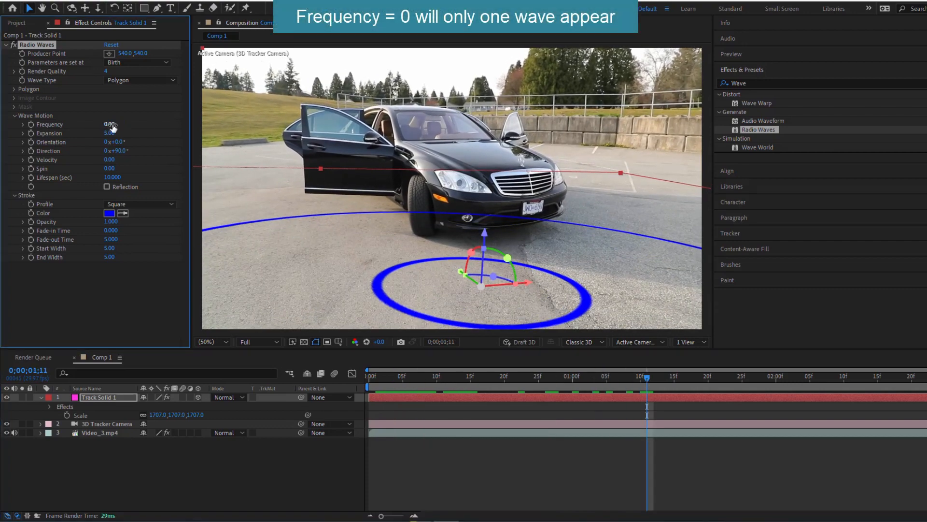
{"action": "type", "text": "10"}
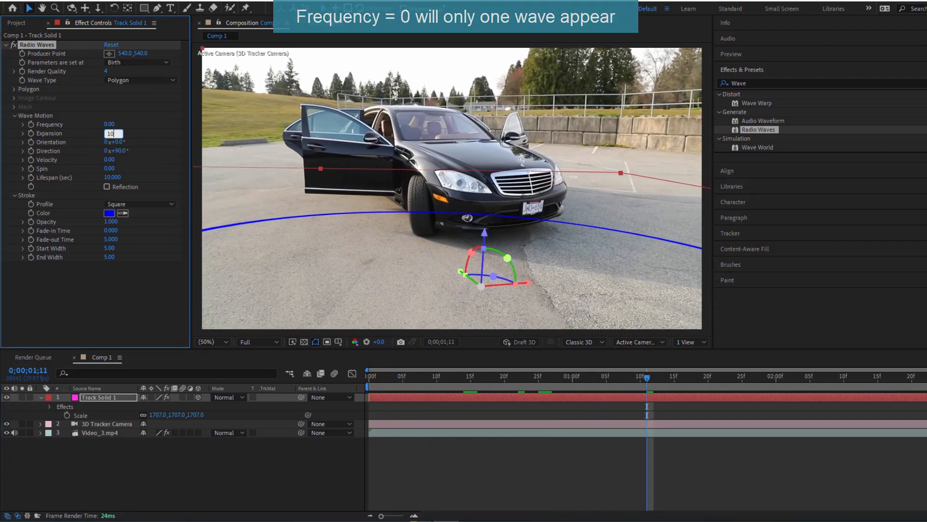
{"action": "key", "text": "Return"}
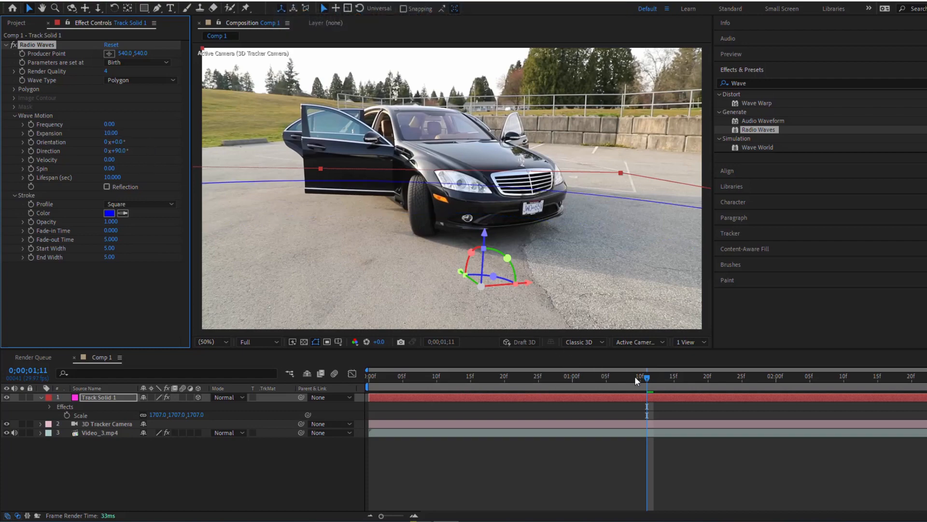
Check the wave's spread up to 0;00;02;12 and set its lifespan to 2 seconds
{"action": "left_click_drag", "start_coordinate": [623, 380], "coordinate": [858, 432]}
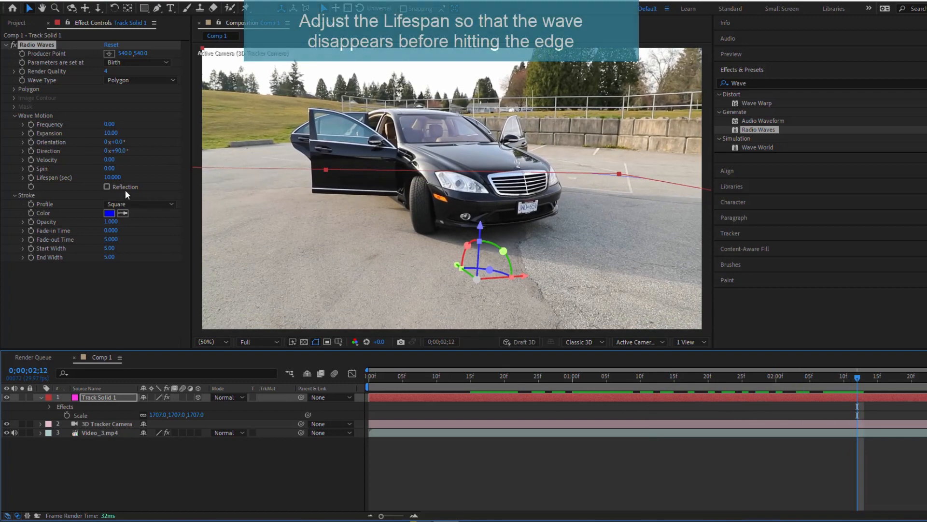
{"action": "left_click", "coordinate": [113, 177]}
{"action": "type", "text": "2"}
{"action": "key", "text": "Return"}
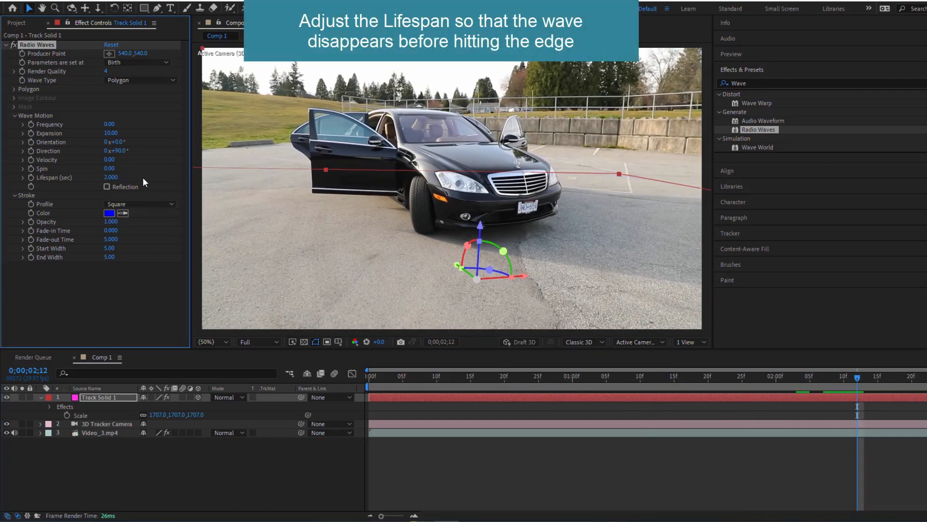
Set the wave stroke's start width to 100 and end width to 70, and preview the animation
{"action": "left_click_drag", "start_coordinate": [858, 375], "coordinate": [511, 415]}
{"action": "left_click", "coordinate": [114, 250]}
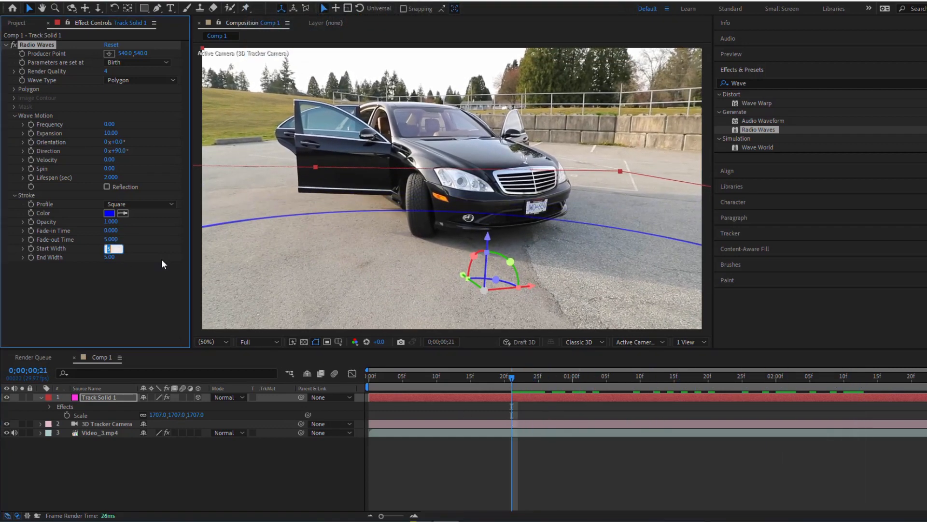
{"action": "key", "text": "Return"}
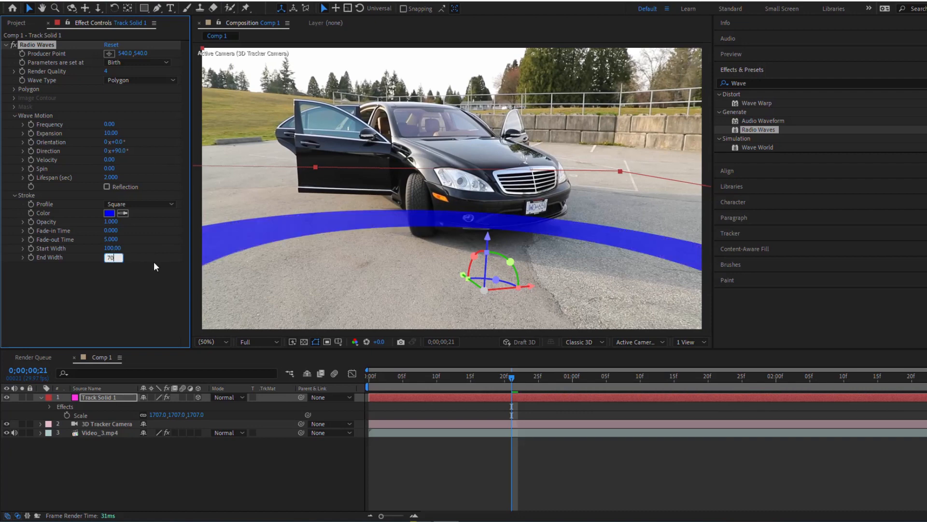
{"action": "type", "text": "70"}
{"action": "key", "text": "Return"}
{"action": "key", "text": "space"}
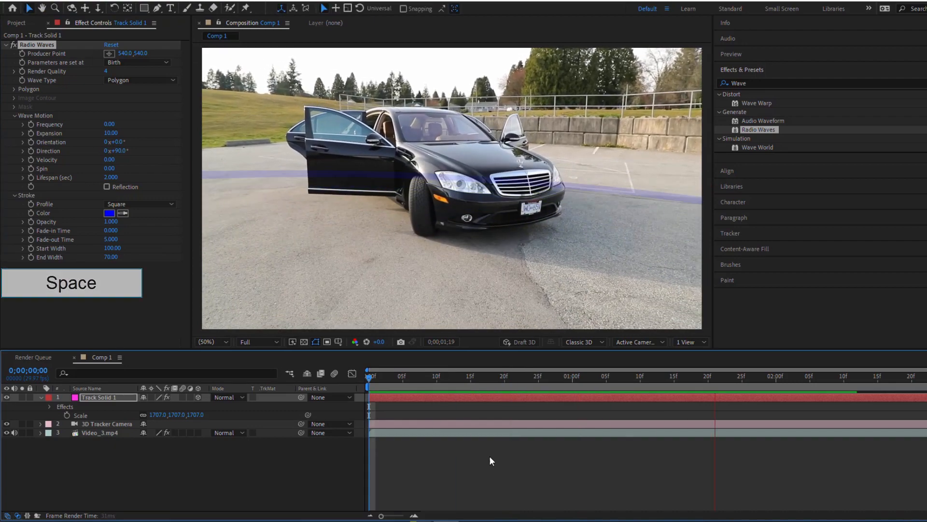
{"action": "key", "text": "space"}
At 0;00;00;22, try the Gaussian stroke profile on the wave, and set the profile to Triangle
{"action": "left_click_drag", "start_coordinate": [901, 387], "coordinate": [495, 392]}
{"action": "left_click", "coordinate": [145, 203]}
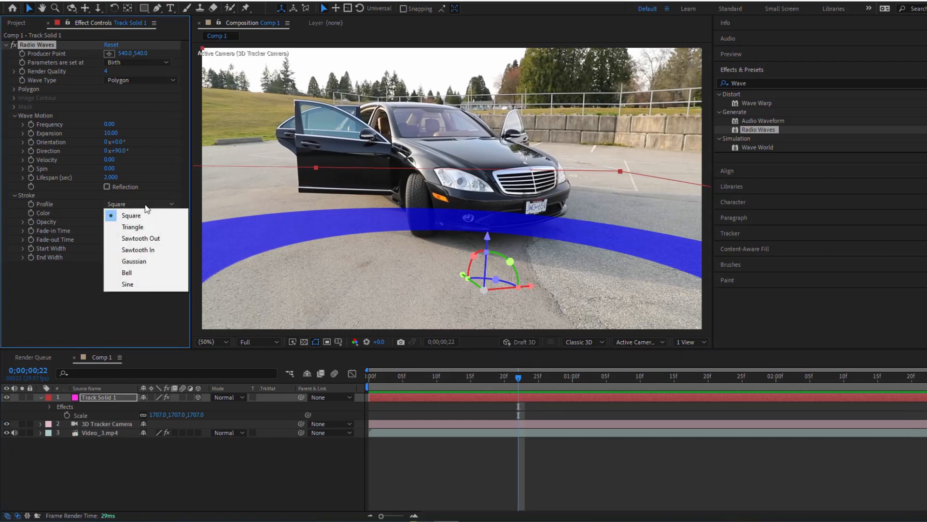
{"action": "left_click", "coordinate": [141, 264]}
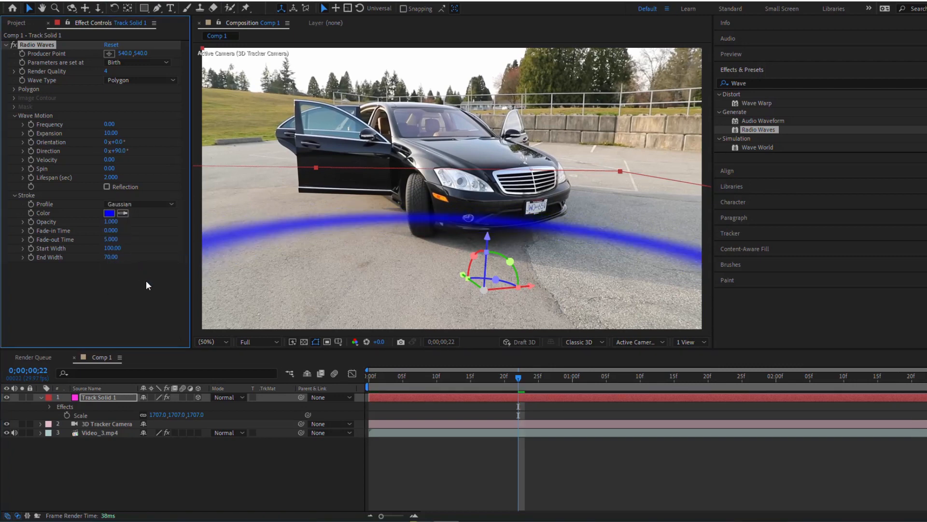
{"action": "left_click", "coordinate": [145, 203]}
{"action": "left_click", "coordinate": [139, 227]}
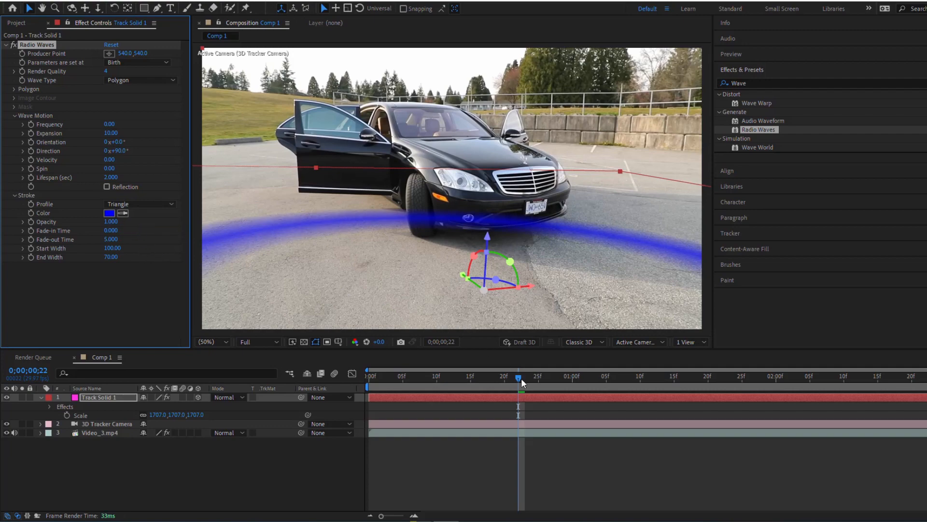
At 0;00;00;12, set the wave stroke's profile to Gaussian
{"action": "left_click_drag", "start_coordinate": [519, 383], "coordinate": [449, 391]}
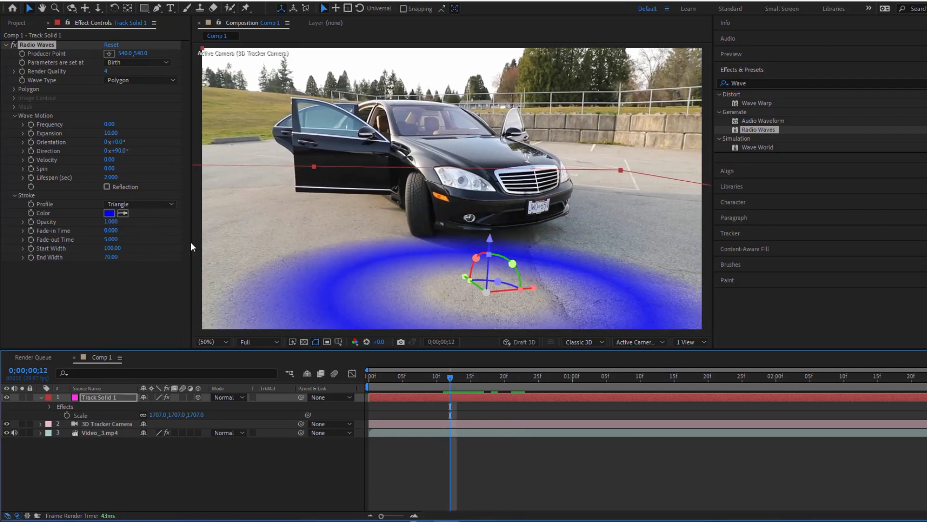
{"action": "left_click", "coordinate": [140, 204]}
{"action": "left_click", "coordinate": [142, 264]}
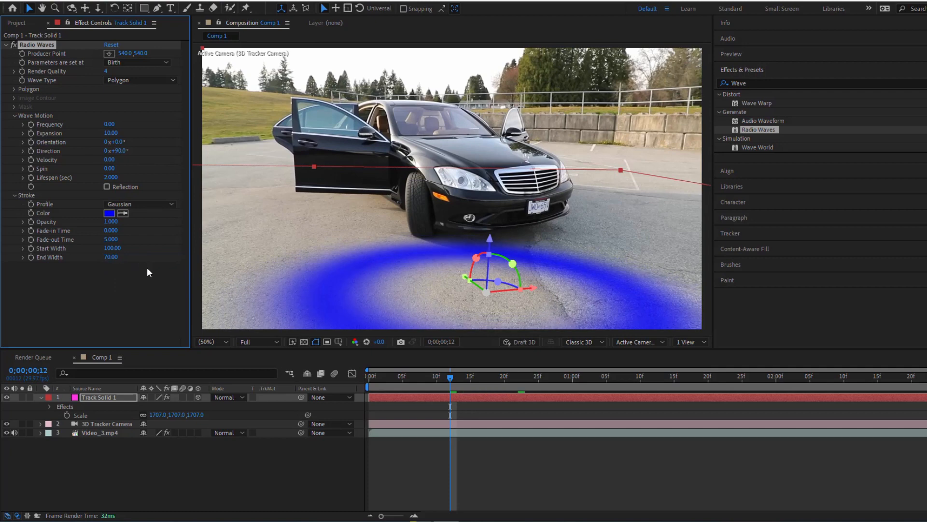
Find the Turbulent Displace effect and apply it to the tracked solid beneath Radio Waves
{"action": "left_click", "coordinate": [758, 83]}
{"action": "type", "text": "Turbulen"}
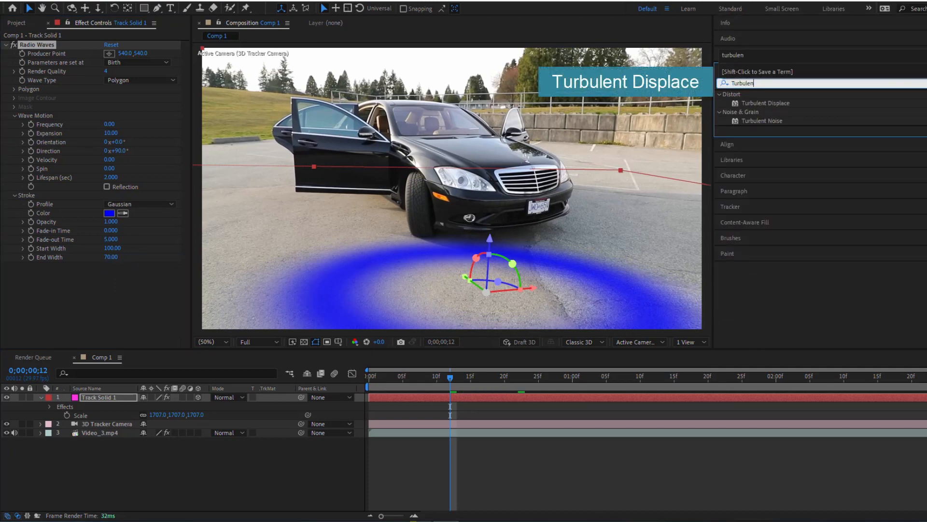
{"action": "left_click", "coordinate": [755, 100]}
{"action": "left_click_drag", "start_coordinate": [768, 104], "coordinate": [129, 277]}
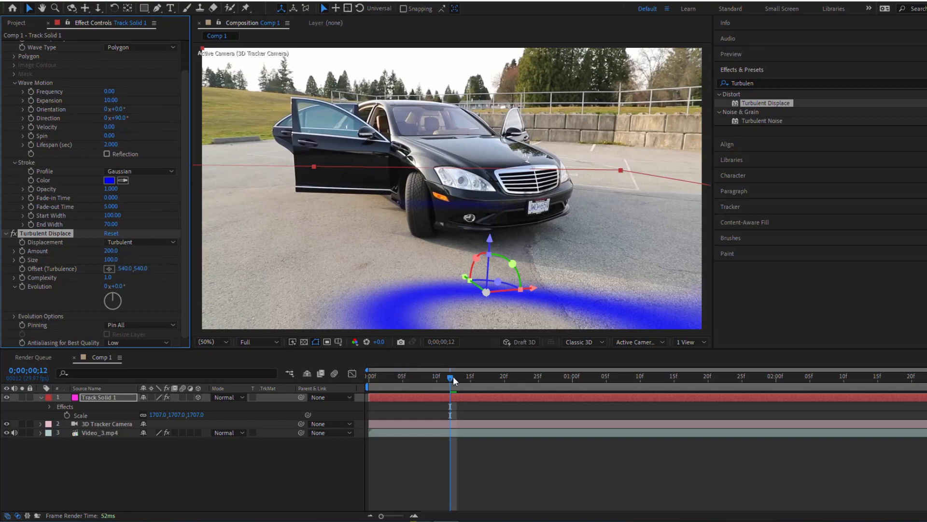
Set the Turbulent Displace size to 10 and scrub the timeline to preview the distorted wave
{"action": "left_click_drag", "start_coordinate": [454, 380], "coordinate": [539, 416]}
{"action": "left_click", "coordinate": [112, 260]}
{"action": "type", "text": "10"}
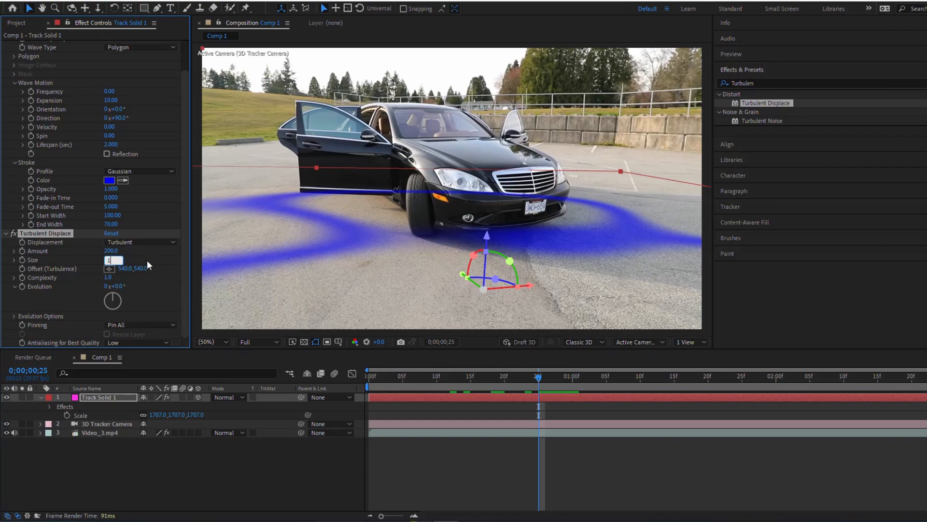
{"action": "key", "text": "Return"}
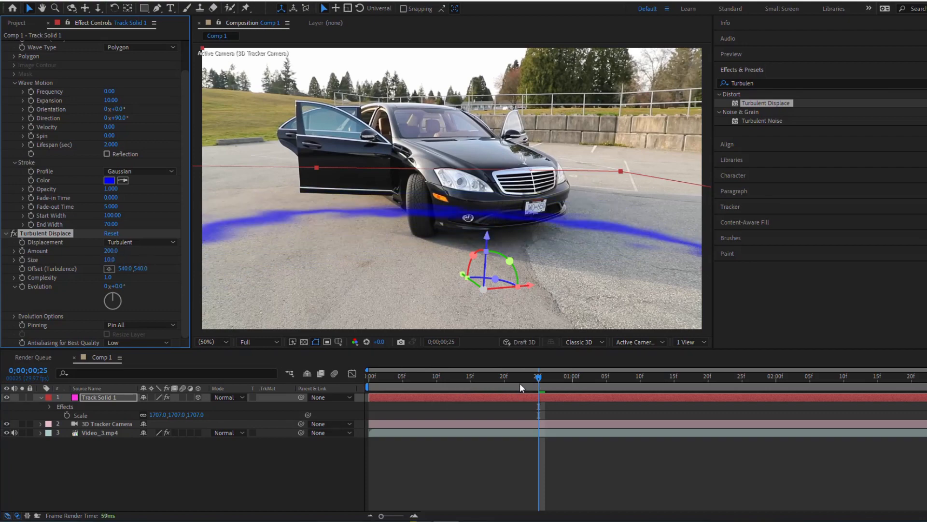
{"action": "left_click_drag", "start_coordinate": [520, 384], "coordinate": [461, 393]}
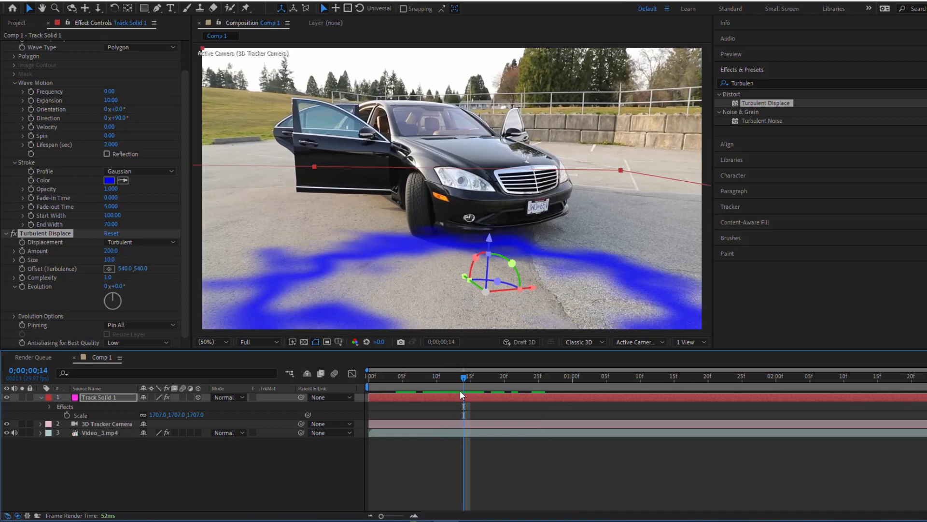
Rename the Track Solid 1 layer as Wave
{"action": "left_click", "coordinate": [102, 398]}
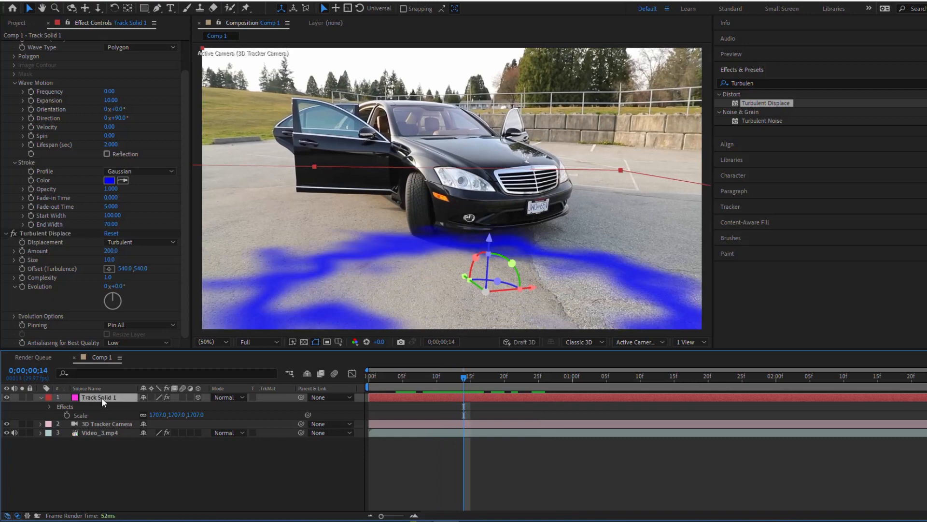
{"action": "key", "text": "Return"}
{"action": "type", "text": "Wave"}
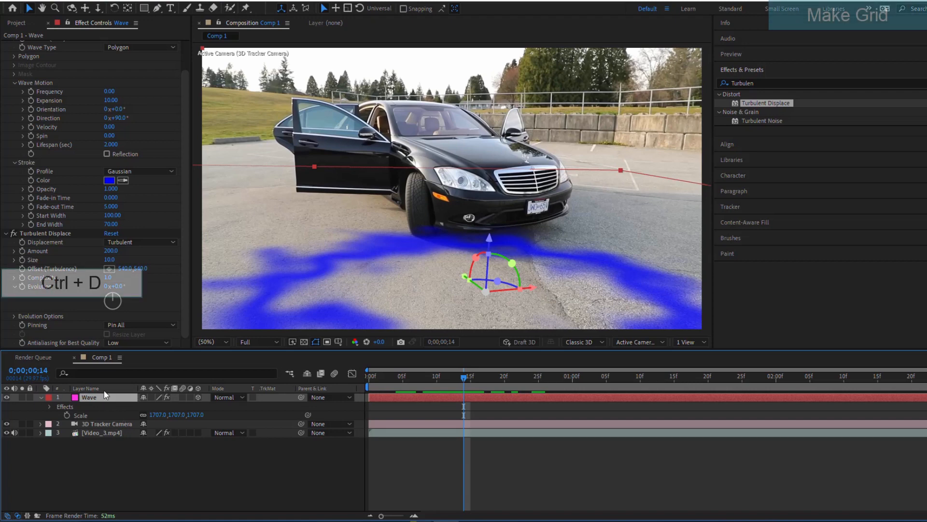
Duplicate the Wave layer and delete Turbulent Displace and Radio Waves from the copy
{"action": "key", "text": "ctrl+d"}
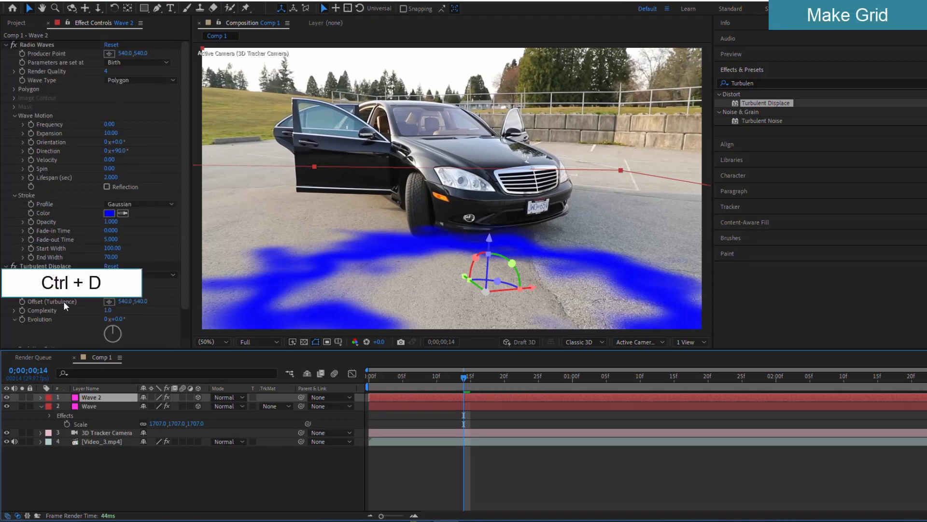
{"action": "left_click", "coordinate": [47, 264]}
{"action": "key", "text": "Delete"}
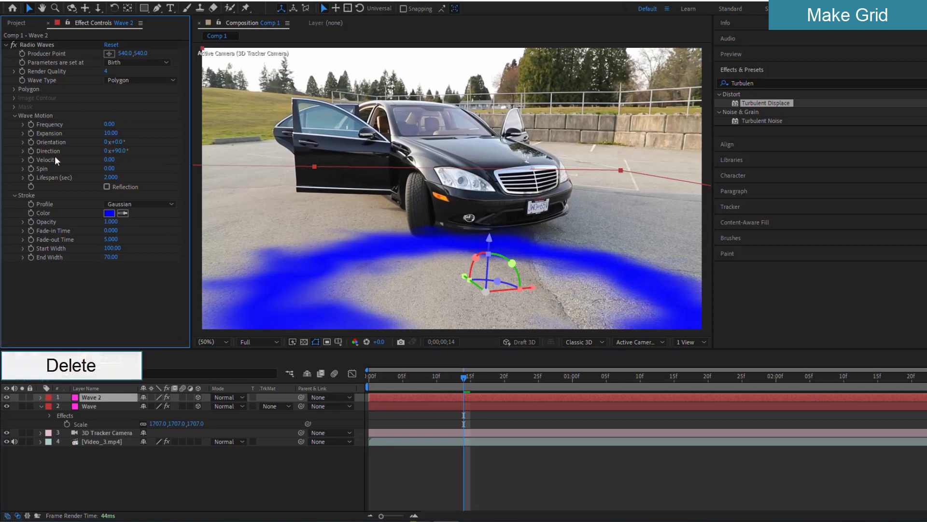
{"action": "left_click", "coordinate": [41, 44]}
{"action": "key", "text": "Delete"}
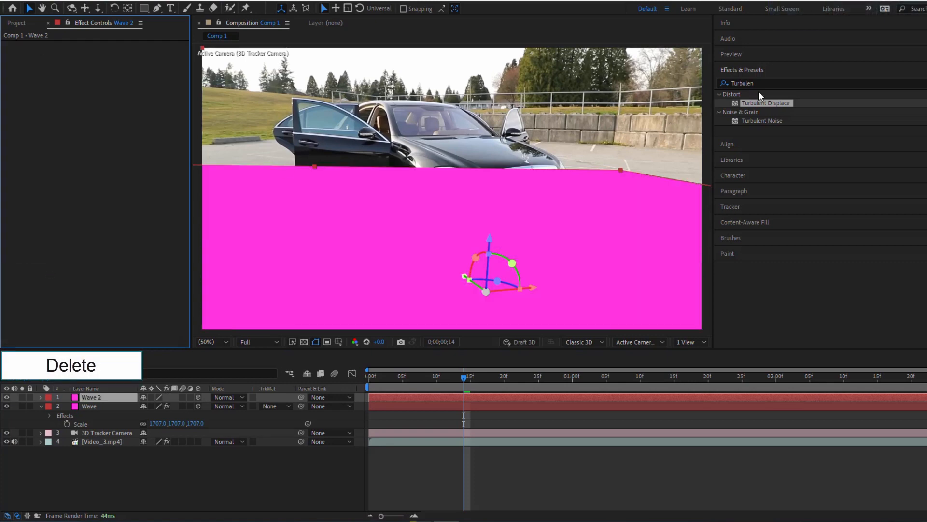
Find the Generate effect Grid and apply it to the Wave 2 layer
{"action": "left_click", "coordinate": [766, 83]}
{"action": "type", "text": "Gri"}
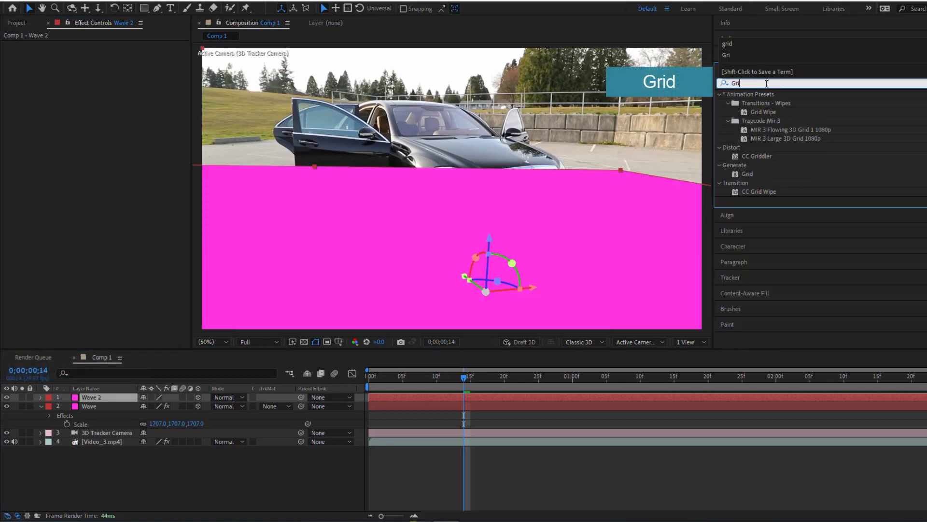
{"action": "type", "text": "d"}
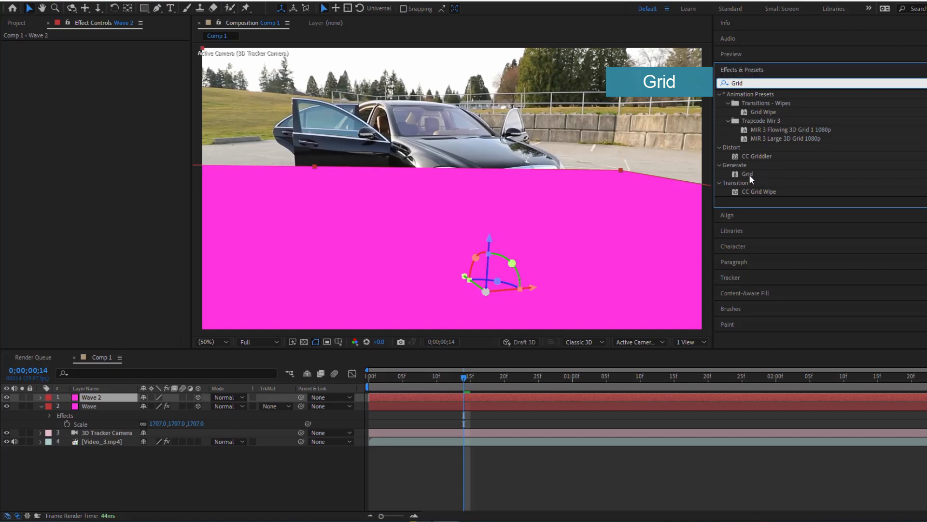
{"action": "left_click_drag", "start_coordinate": [749, 175], "coordinate": [101, 400]}
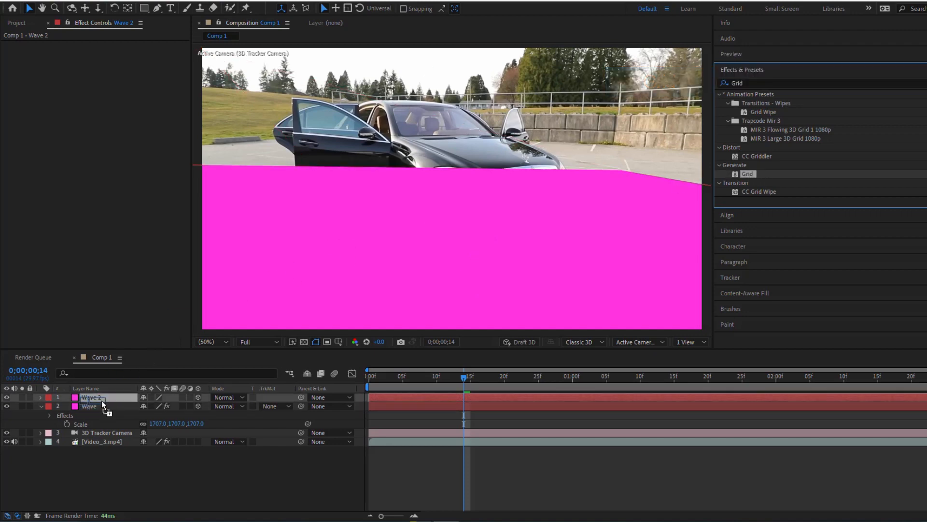
Rename the Wave 2 layer as Grid
{"action": "key", "text": "Return"}
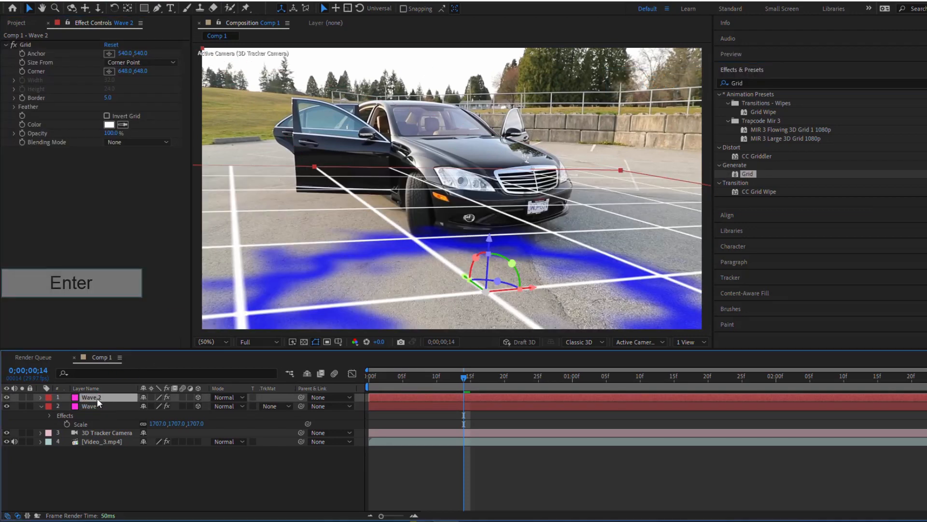
{"action": "type", "text": "G"}
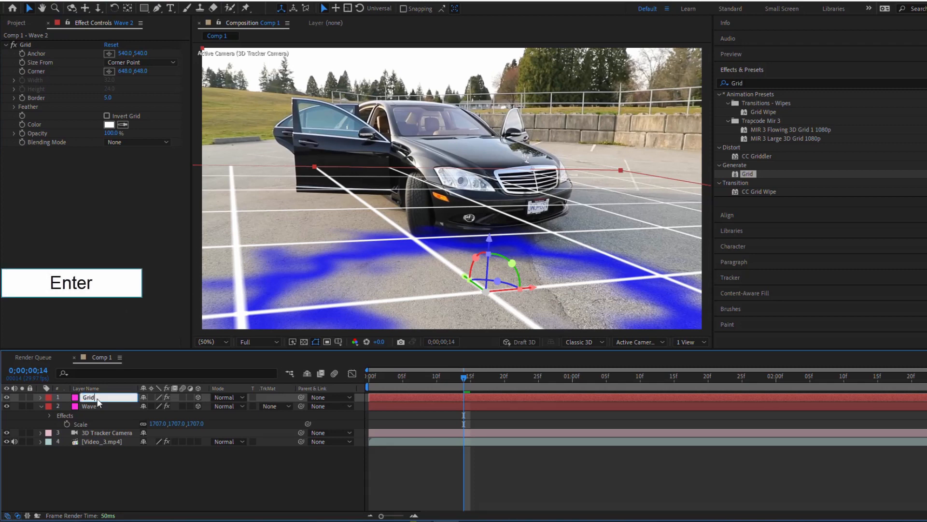
{"action": "type", "text": "rid"}
{"action": "key", "text": "Return"}
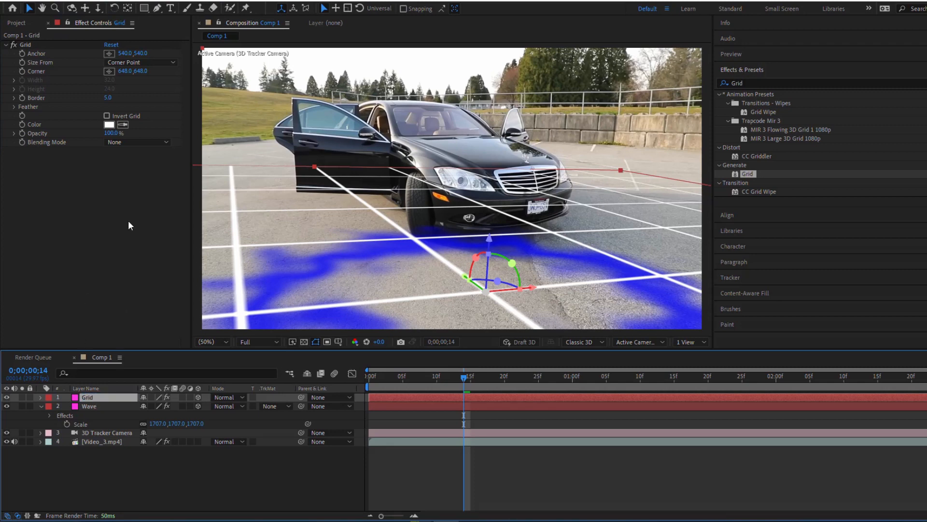
Size the grid from the Width Slider, with a width of 10 and a border of 2
{"action": "left_click", "coordinate": [140, 62]}
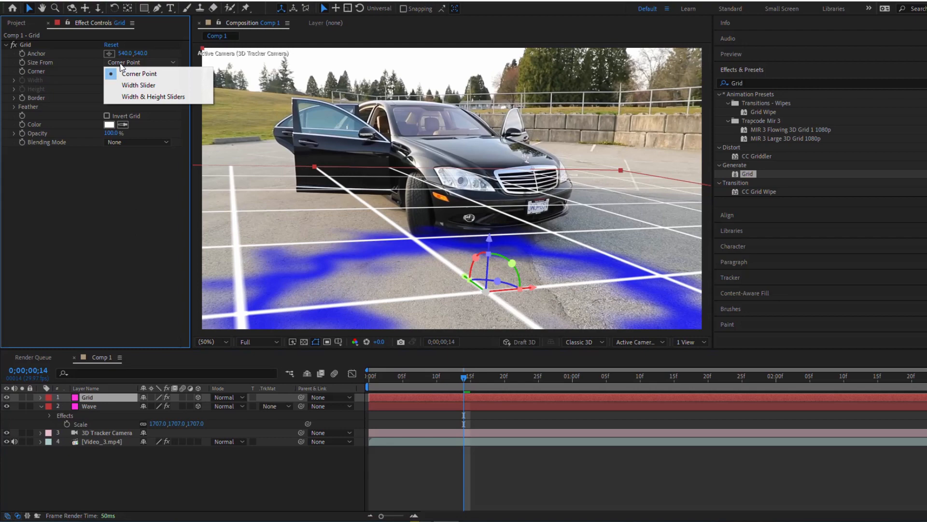
{"action": "left_click", "coordinate": [135, 85]}
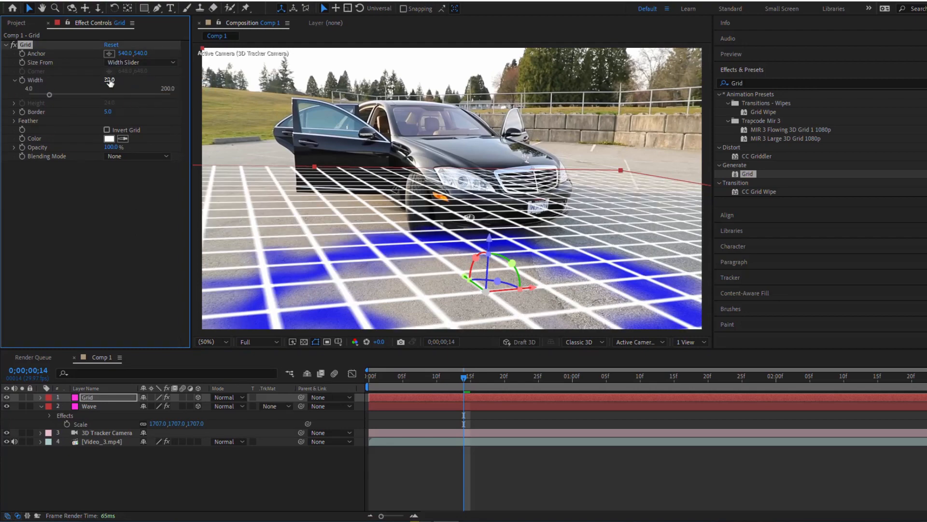
{"action": "left_click_drag", "start_coordinate": [43, 96], "coordinate": [34, 100]}
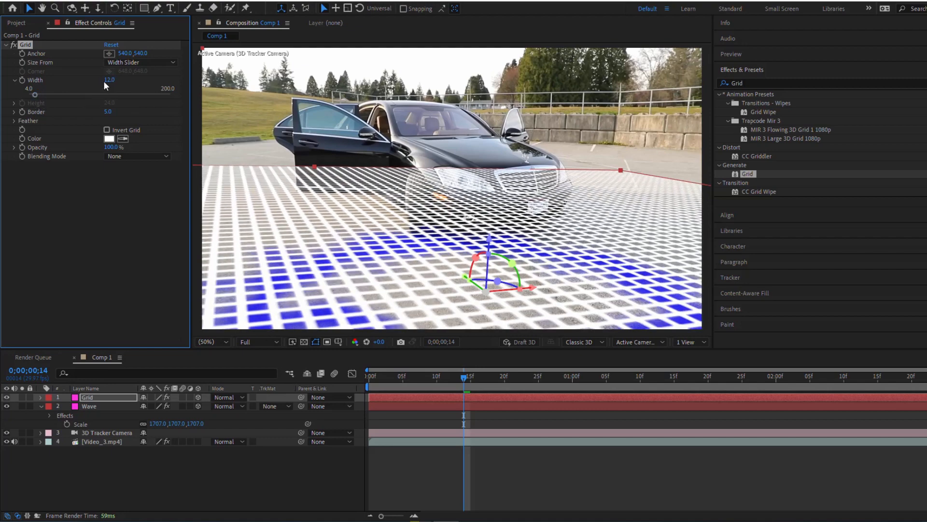
{"action": "type", "text": "10"}
{"action": "key", "text": "Return"}
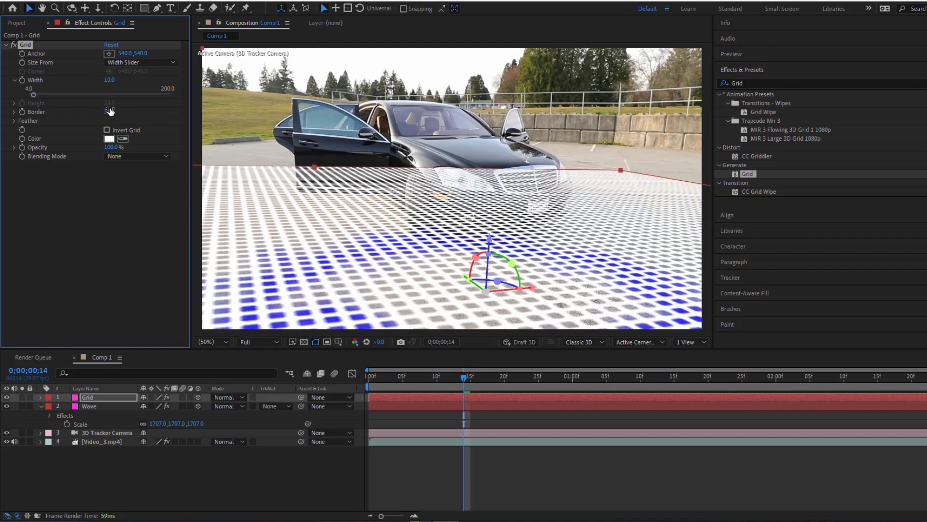
{"action": "key", "text": "Return"}
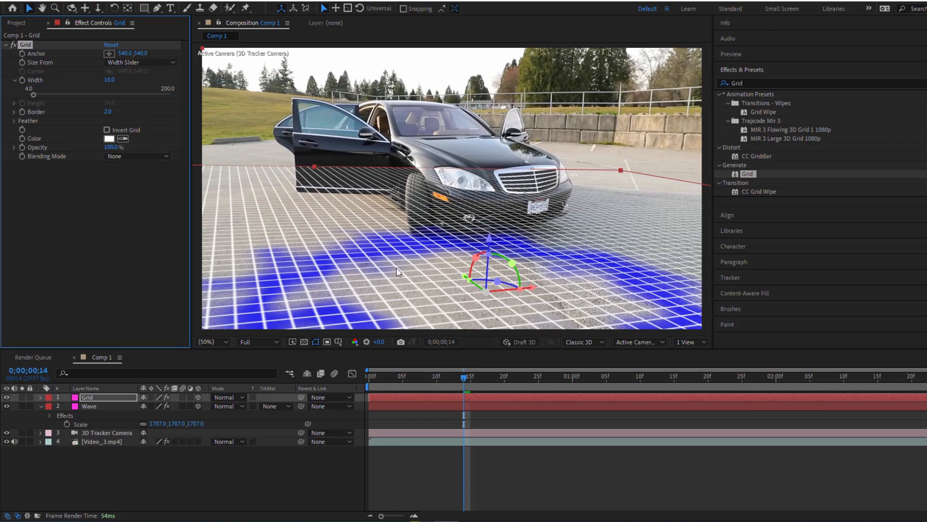
Set the Wave layer's track matte to Alpha Matte "Grid" and apply the Stylize effect Glow to it
{"action": "left_click", "coordinate": [269, 406]}
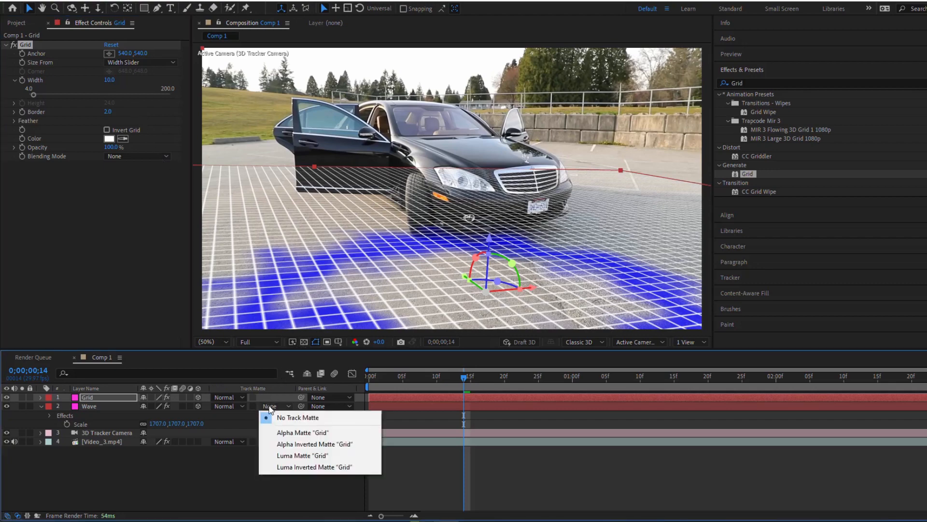
{"action": "left_click", "coordinate": [283, 433]}
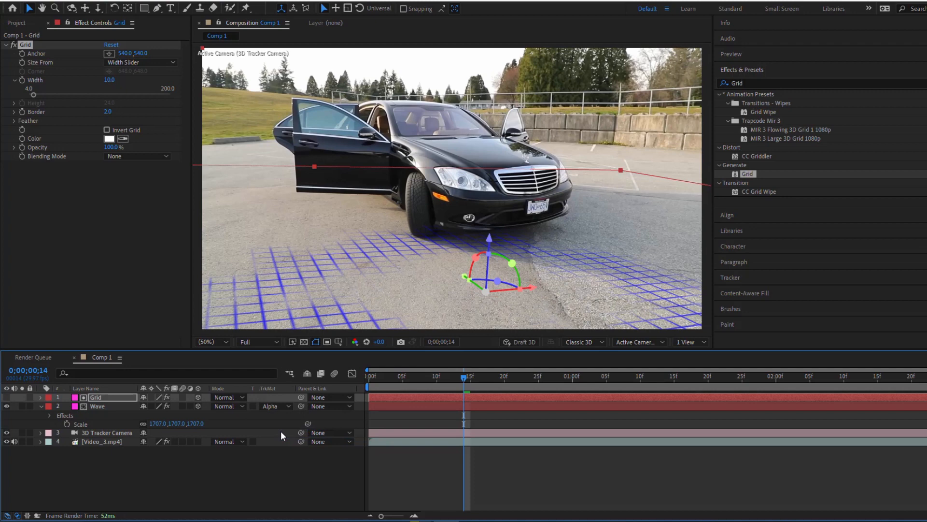
{"action": "left_click", "coordinate": [756, 83]}
{"action": "type", "text": "Glow"}
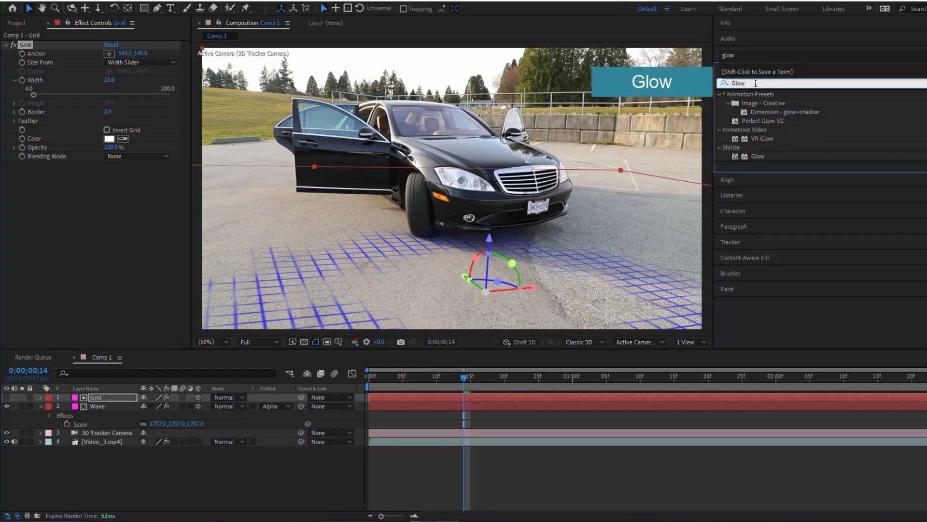
{"action": "left_click_drag", "start_coordinate": [758, 150], "coordinate": [101, 406]}
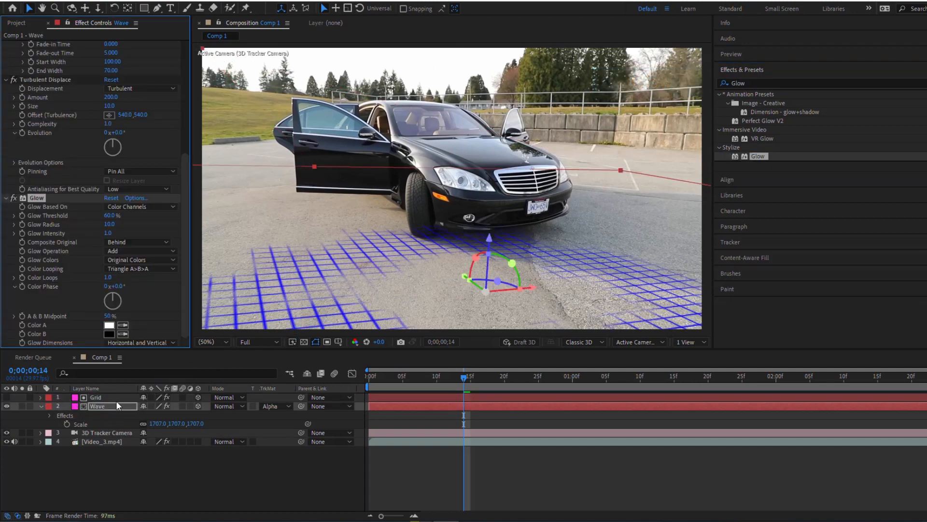
Change the Radio Waves stroke color on the Wave layer to a light blue, about #4498FF
{"action": "scroll", "coordinate": [109, 228], "scroll_direction": "up", "scroll_amount": 4}
{"action": "left_click", "coordinate": [113, 122]}
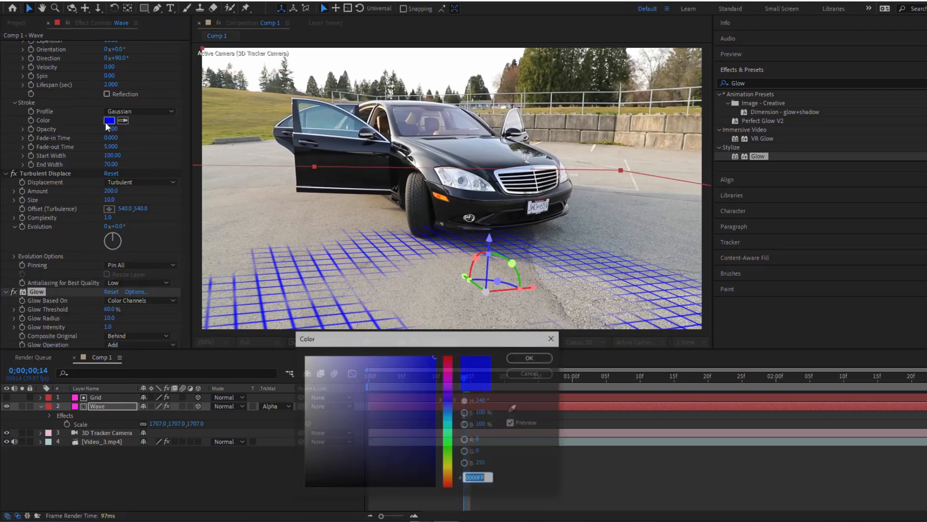
{"action": "left_click", "coordinate": [449, 404]}
{"action": "left_click", "coordinate": [448, 409]}
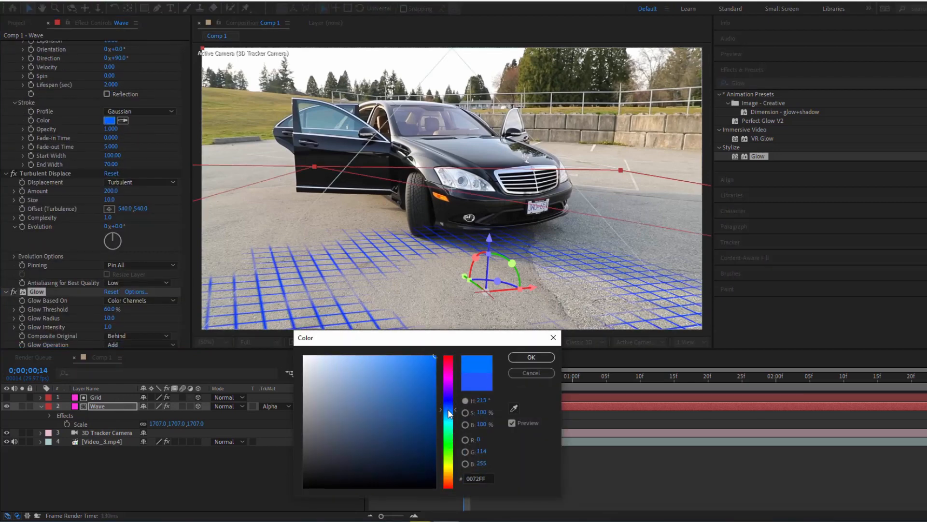
{"action": "left_click", "coordinate": [400, 353]}
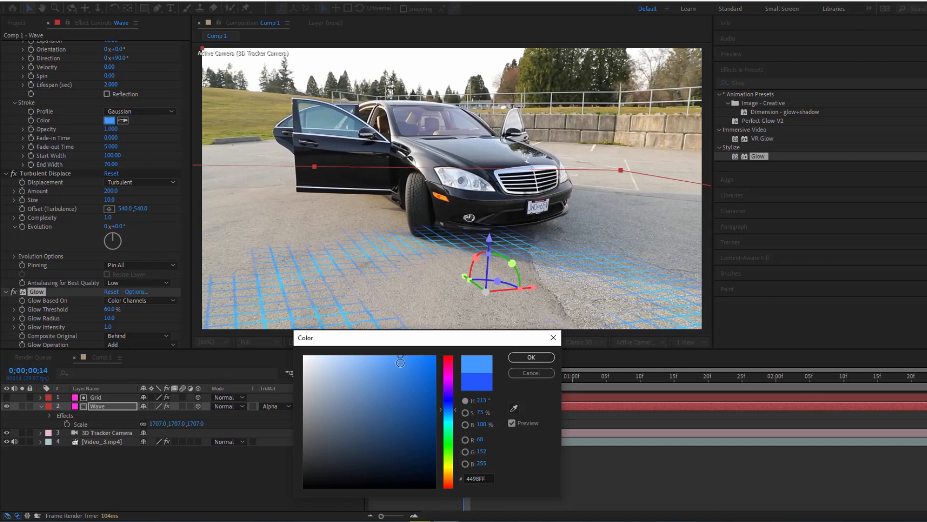
{"action": "left_click_drag", "start_coordinate": [402, 361], "coordinate": [398, 348]}
{"action": "left_click", "coordinate": [529, 358]}
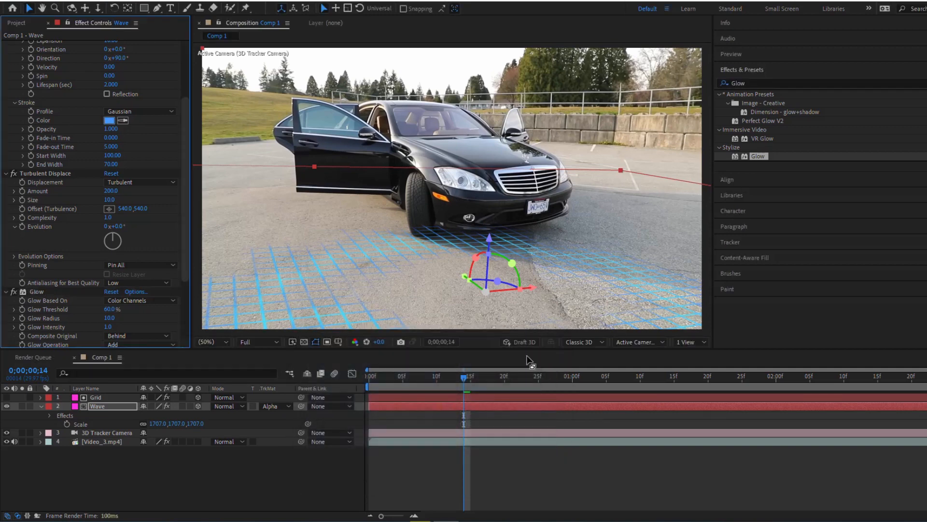
Duplicate the Wave layer and delete all effects from the copy
{"action": "left_click", "coordinate": [94, 405]}
{"action": "key", "text": "ctrl+d"}
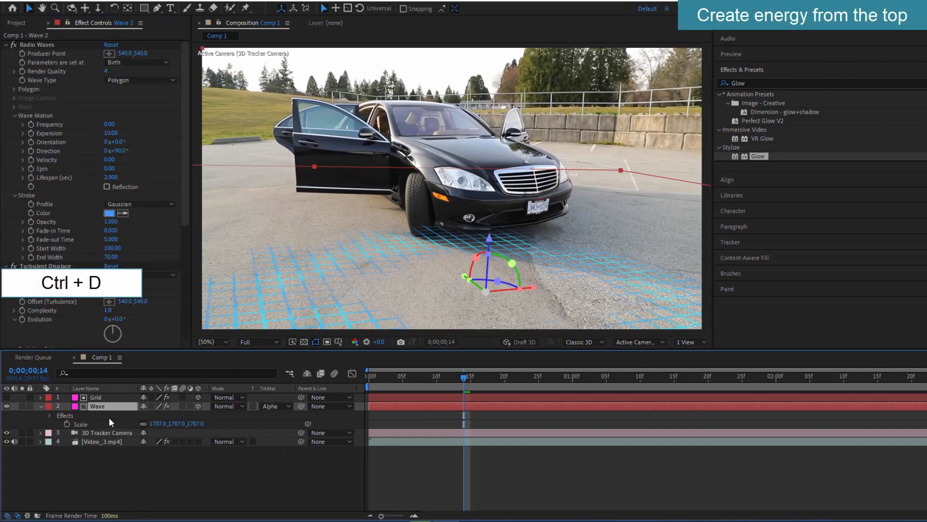
{"action": "left_click", "coordinate": [39, 266]}
{"action": "left_click", "coordinate": [36, 46], "text": "ctrl"}
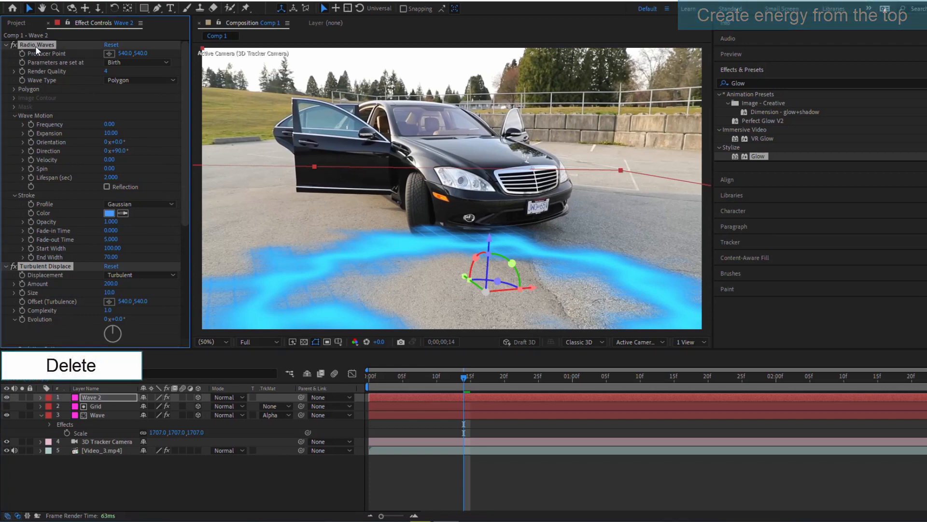
{"action": "key", "text": "Delete"}
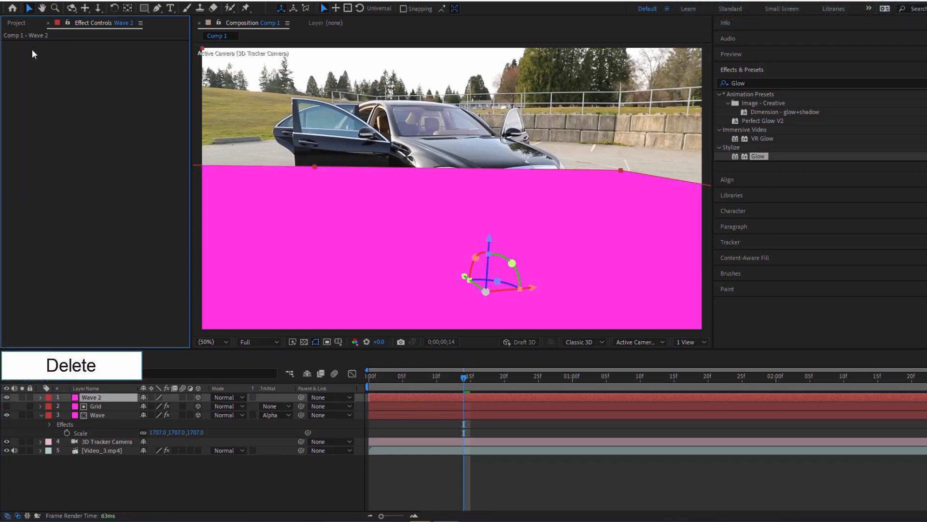
Set the Wave 2 layer's scale to 100%
{"action": "left_click", "coordinate": [99, 399]}
{"action": "key", "text": "s"}
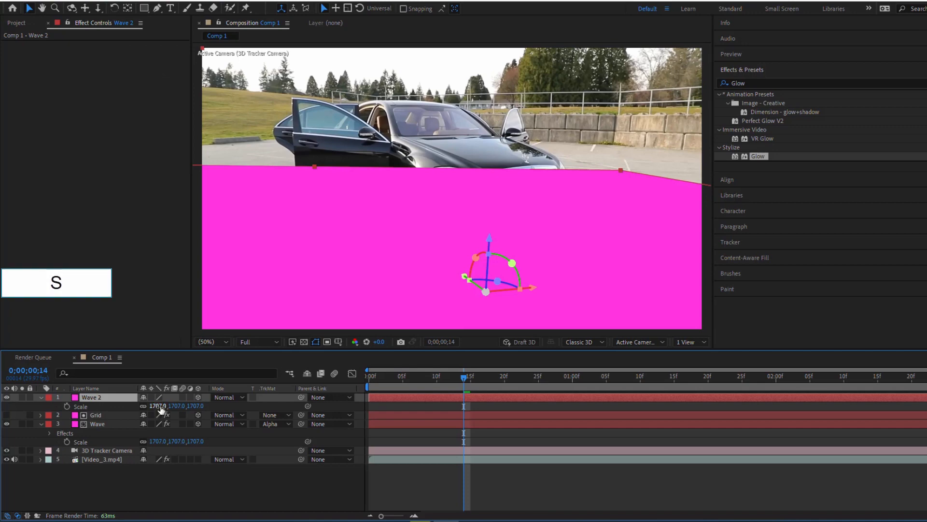
{"action": "left_click", "coordinate": [158, 406]}
{"action": "type", "text": "100"}
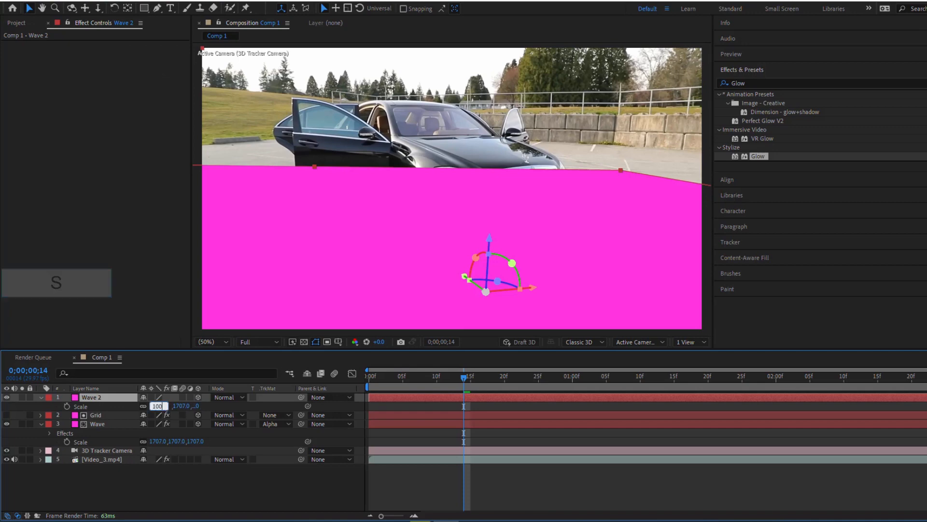
{"action": "key", "text": "Return"}
Set the X Rotation of the Wave 2 layer to 90° so it stands upright
{"action": "left_click", "coordinate": [102, 397]}
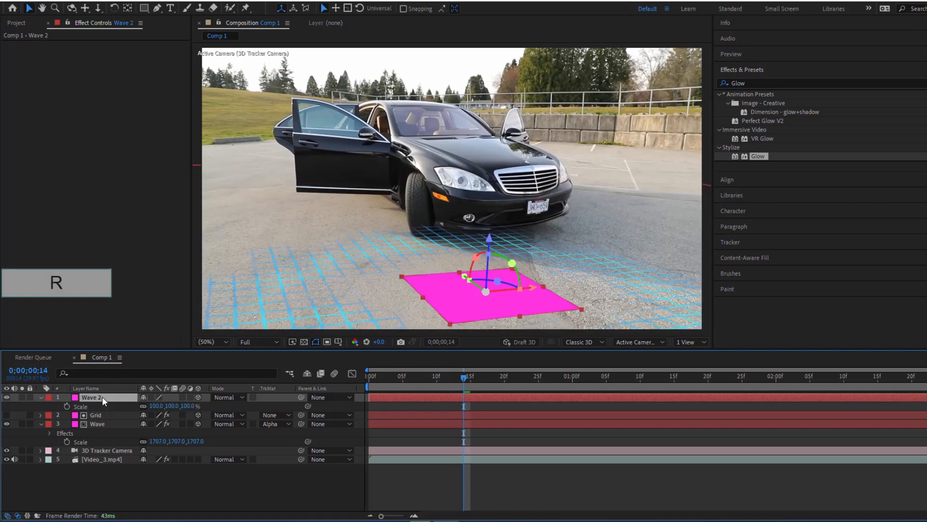
{"action": "key", "text": "r"}
{"action": "left_click_drag", "start_coordinate": [153, 415], "coordinate": [175, 415]}
{"action": "left_click", "coordinate": [158, 415]}
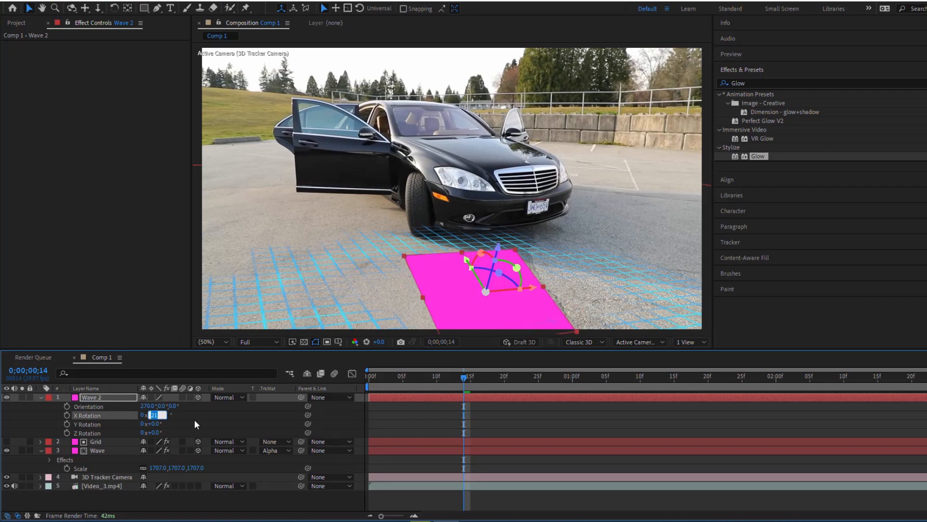
{"action": "type", "text": "90"}
{"action": "key", "text": "Return"}
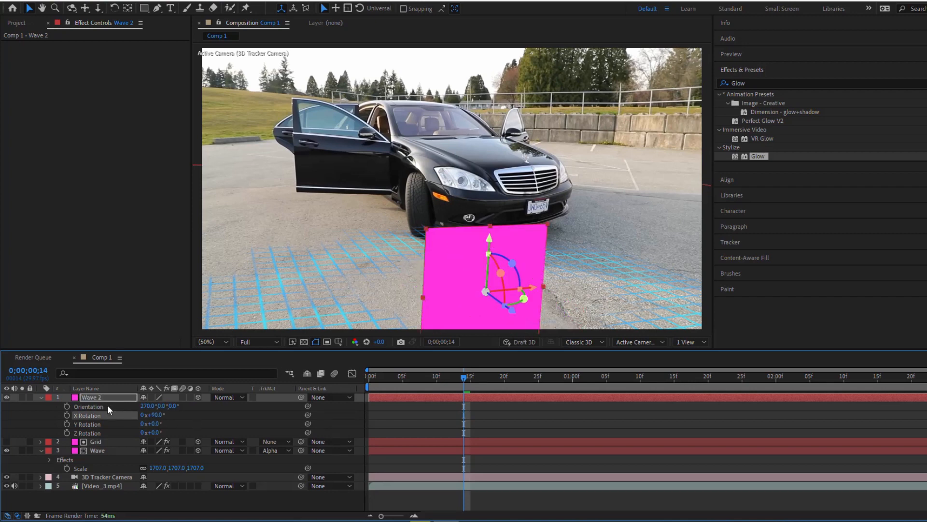
Enlarge the Wave 2 layer to 184% scale and raise it until its lower edge sits on the ground in front of the car
{"action": "key", "text": "s"}
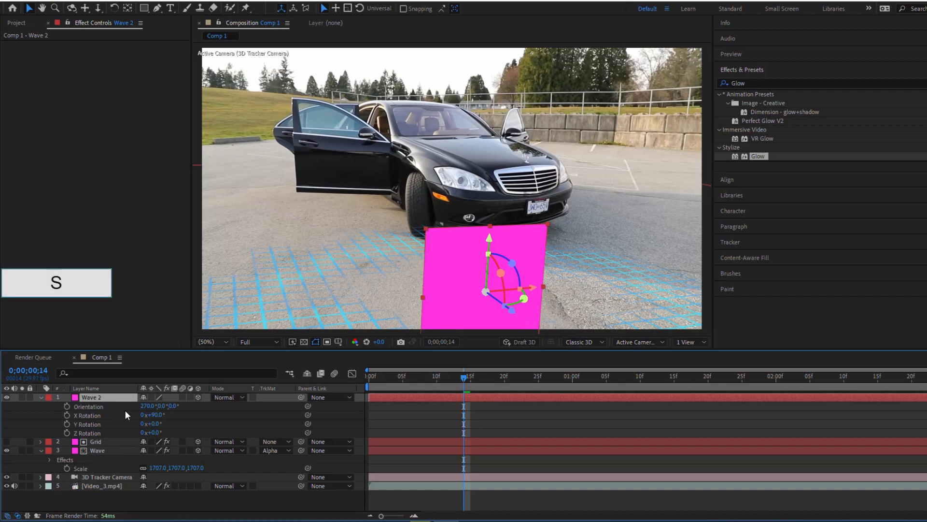
{"action": "left_click_drag", "start_coordinate": [156, 406], "coordinate": [190, 410]}
{"action": "left_click_drag", "start_coordinate": [491, 237], "coordinate": [507, 114]}
{"action": "left_click_drag", "start_coordinate": [156, 406], "coordinate": [165, 407]}
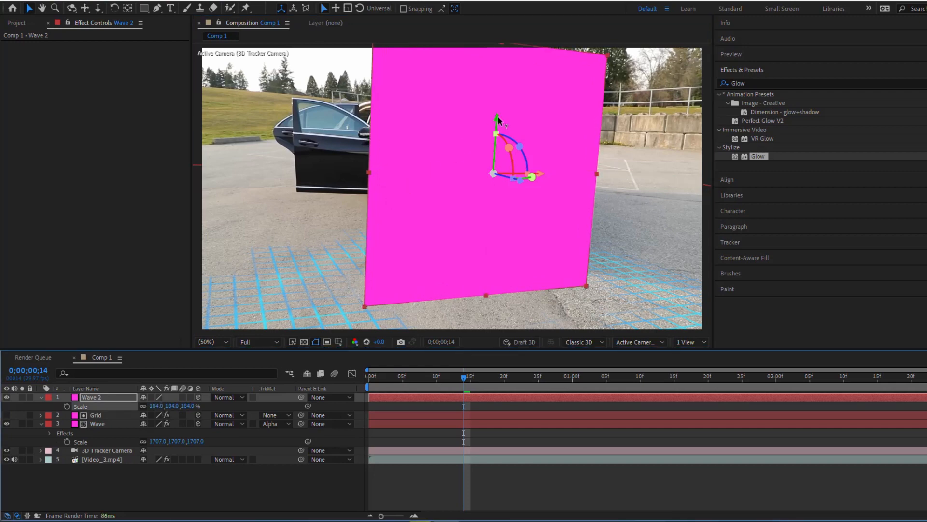
{"action": "left_click_drag", "start_coordinate": [499, 121], "coordinate": [499, 111]}
{"action": "left_click_drag", "start_coordinate": [455, 377], "coordinate": [469, 431]}
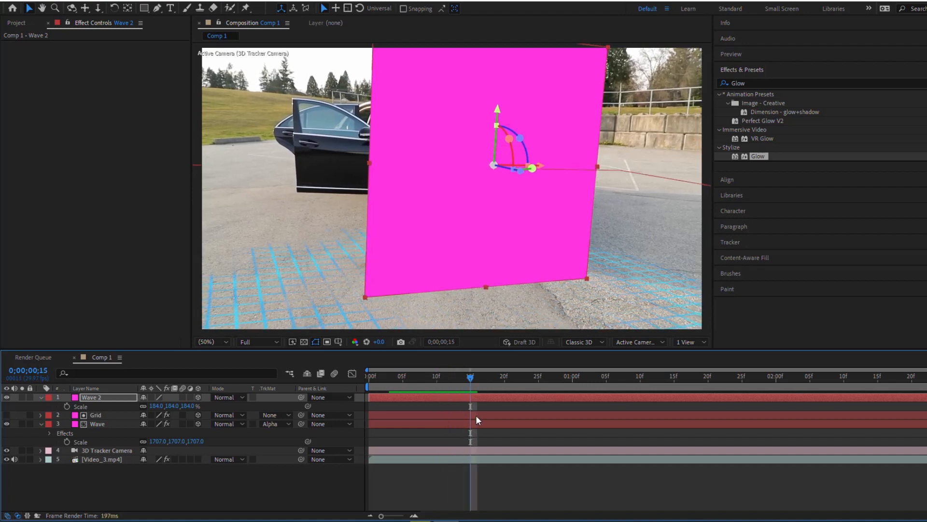
Apply the Saber effect to Wave 2 and extend its core from Core Start 540, 1074 to Core End 540, 26
{"action": "double_click", "coordinate": [763, 83]}
{"action": "type", "text": "s"}
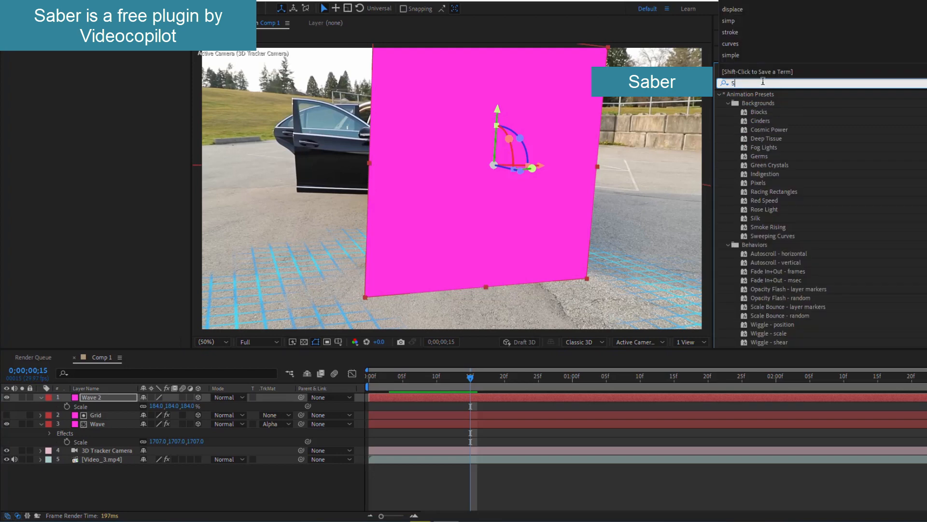
{"action": "type", "text": "aber"}
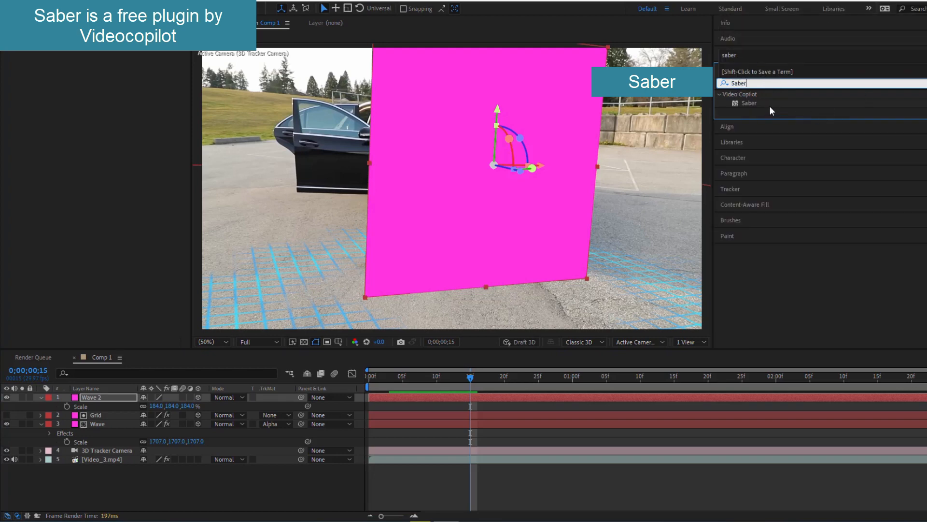
{"action": "left_click_drag", "start_coordinate": [755, 105], "coordinate": [119, 393]}
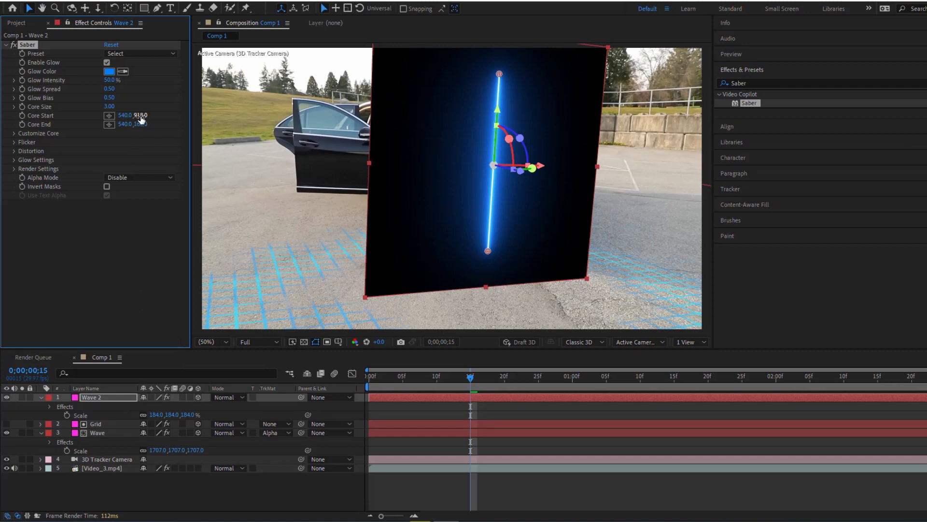
{"action": "left_click_drag", "start_coordinate": [151, 116], "coordinate": [212, 127]}
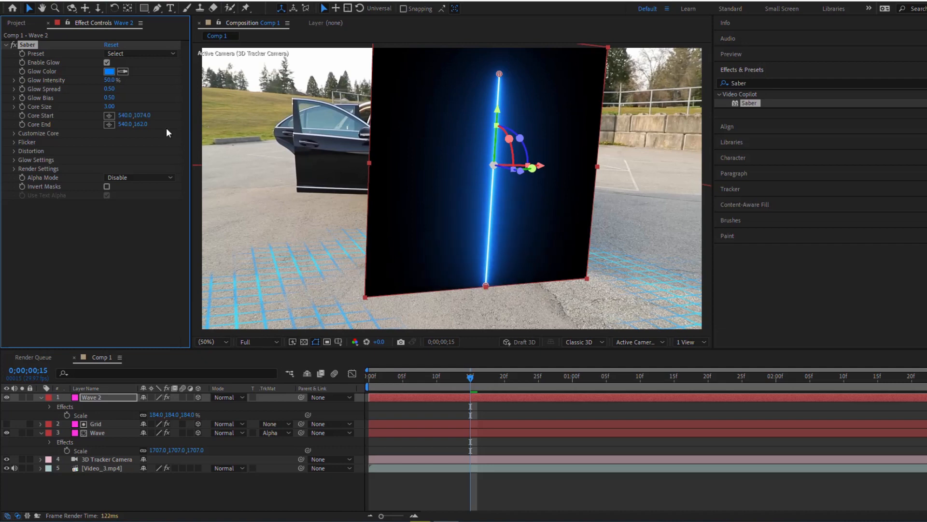
{"action": "left_click_drag", "start_coordinate": [142, 125], "coordinate": [48, 152]}
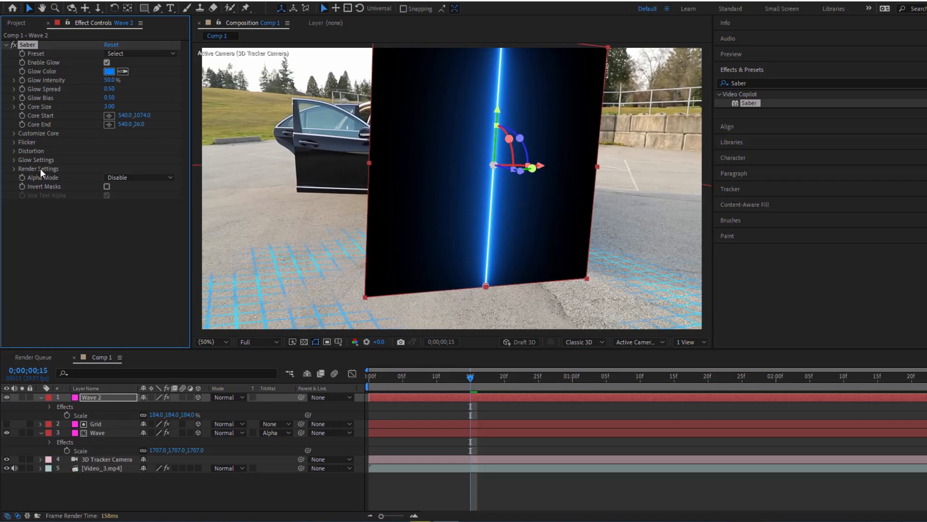
Set Saber's Start Offset to 100% and keyframe both Start Offset and End Offset at the first frame
{"action": "left_click", "coordinate": [13, 133]}
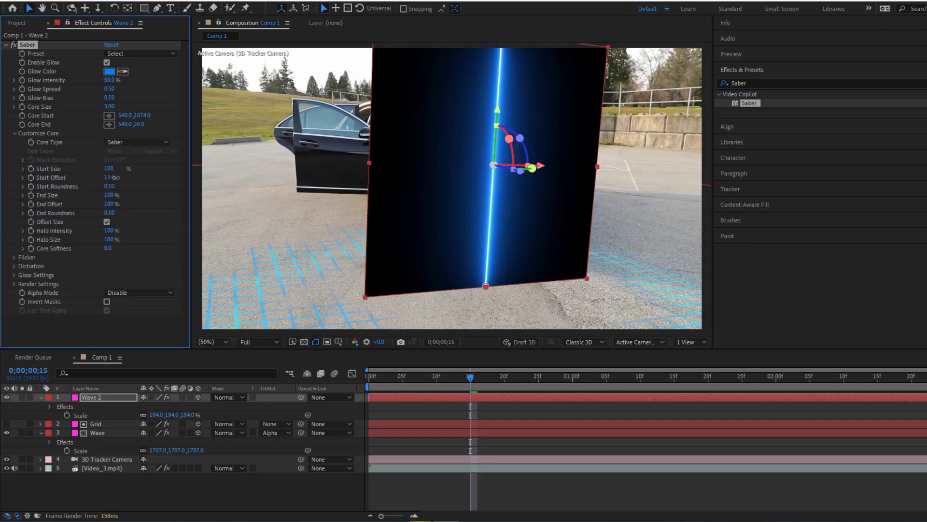
{"action": "mouse_move", "coordinate": [115, 177]}
{"action": "left_mouse_down"}
{"action": "mouse_move", "coordinate": [145, 184]}
{"action": "mouse_move", "coordinate": [109, 185]}
{"action": "left_mouse_up"}
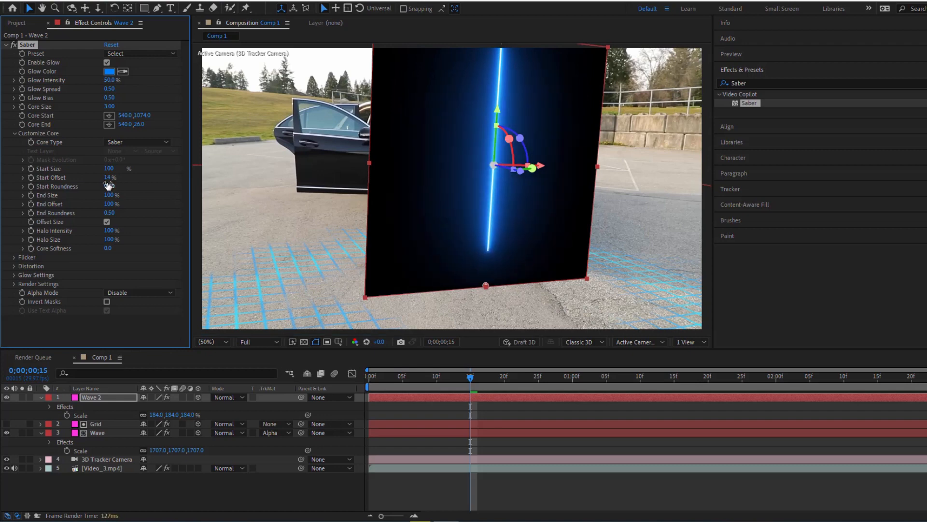
{"action": "left_click", "coordinate": [109, 177]}
{"action": "type", "text": "100"}
{"action": "key", "text": "Return"}
{"action": "left_click_drag", "start_coordinate": [471, 381], "coordinate": [362, 387]}
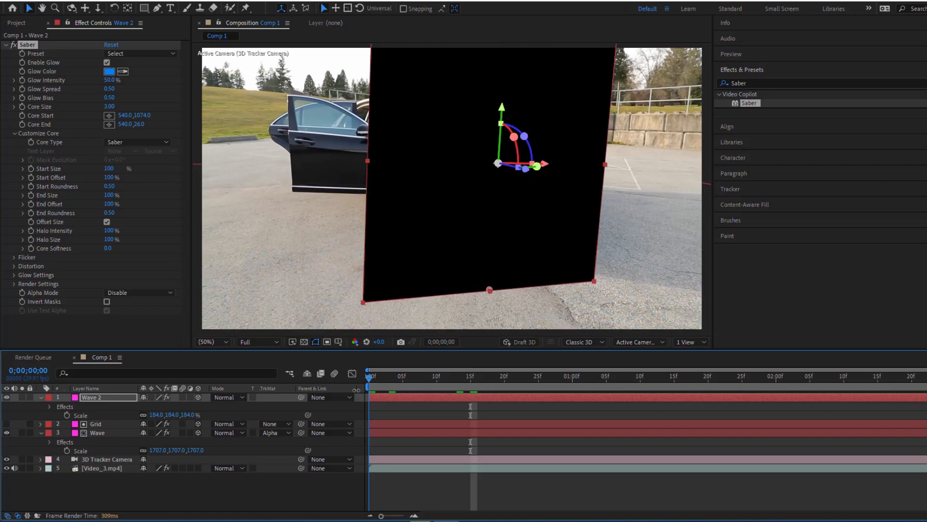
{"action": "left_click", "coordinate": [33, 178]}
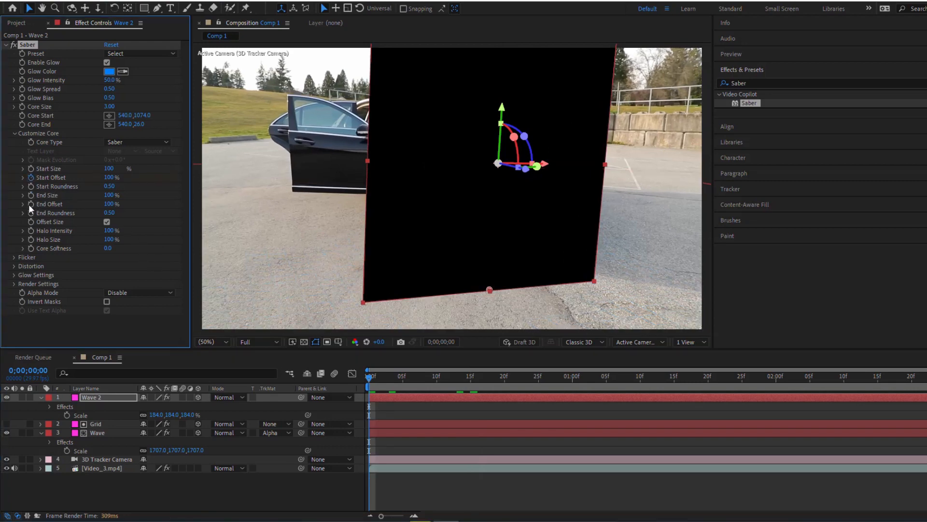
At frame 9, keyframe Saber's Start Offset and End Offset at 0%
{"action": "left_click_drag", "start_coordinate": [369, 379], "coordinate": [430, 391]}
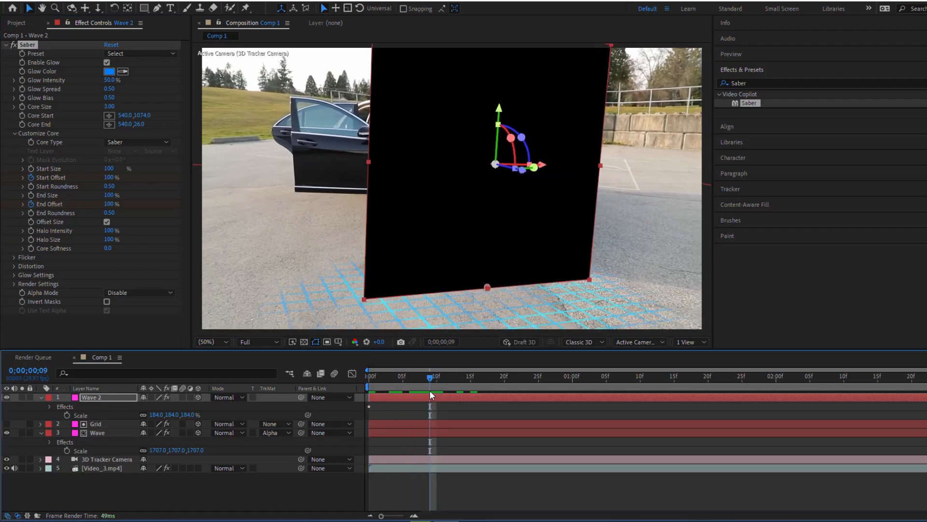
{"action": "left_click", "coordinate": [110, 178]}
{"action": "type", "text": "0"}
{"action": "key", "text": "Return"}
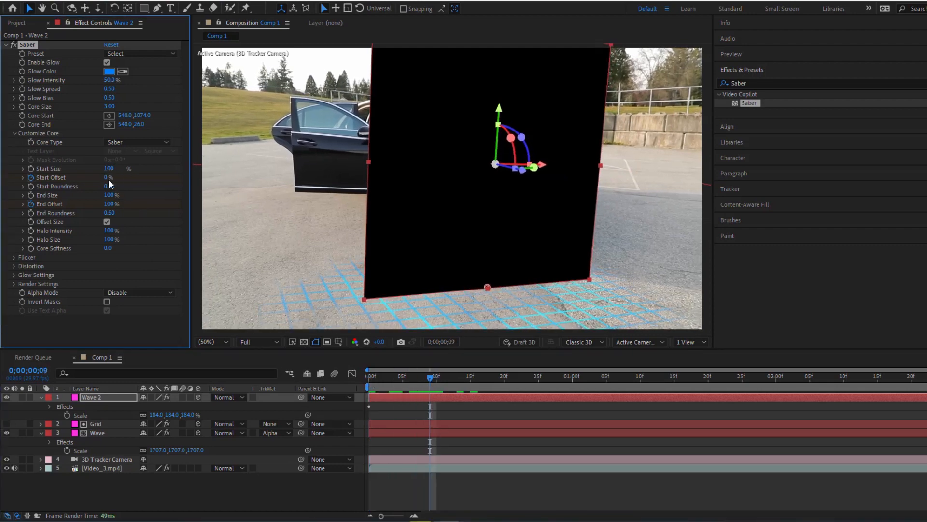
{"action": "left_click", "coordinate": [113, 204]}
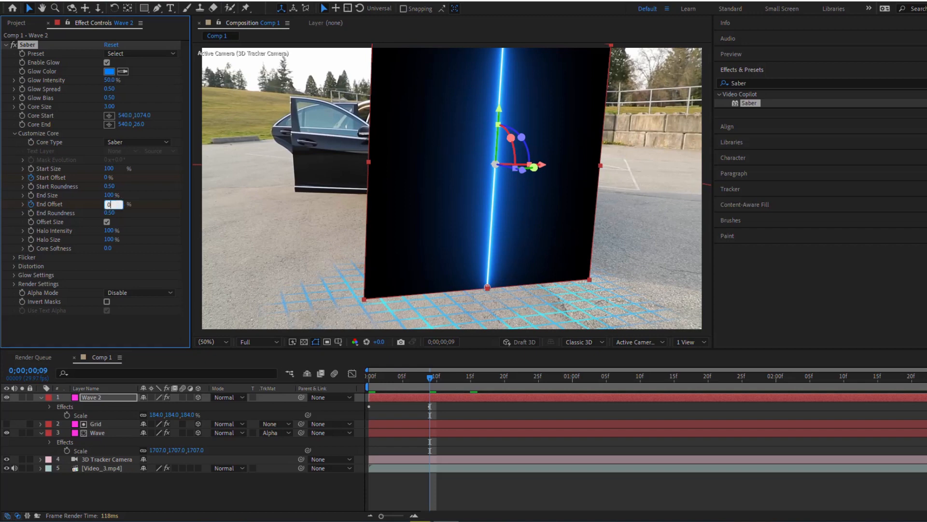
{"action": "key", "text": "Return"}
Reveal Wave 2's keyframes and shift both Start Offset keyframes two frames later on the timeline
{"action": "left_click", "coordinate": [103, 397]}
{"action": "key", "text": "u"}
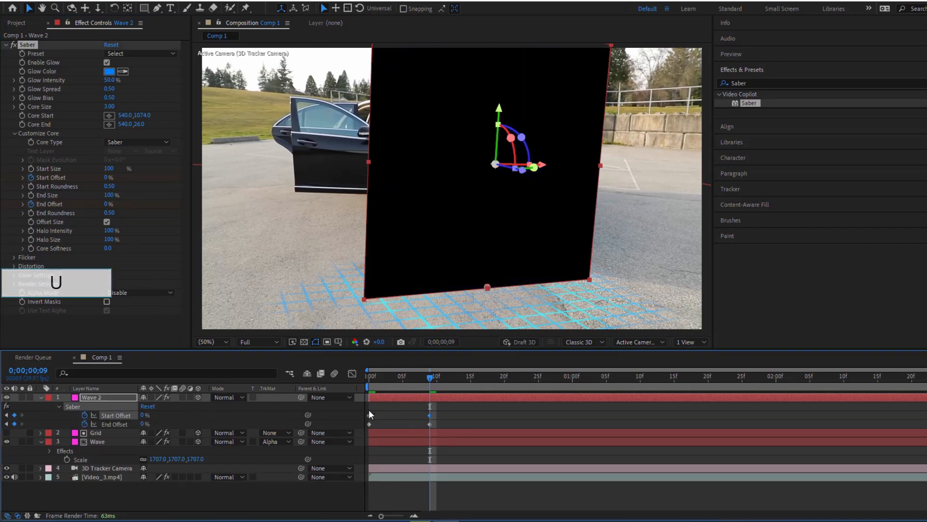
{"action": "left_click_drag", "start_coordinate": [369, 410], "coordinate": [444, 415]}
{"action": "left_click_drag", "start_coordinate": [432, 379], "coordinate": [394, 397]}
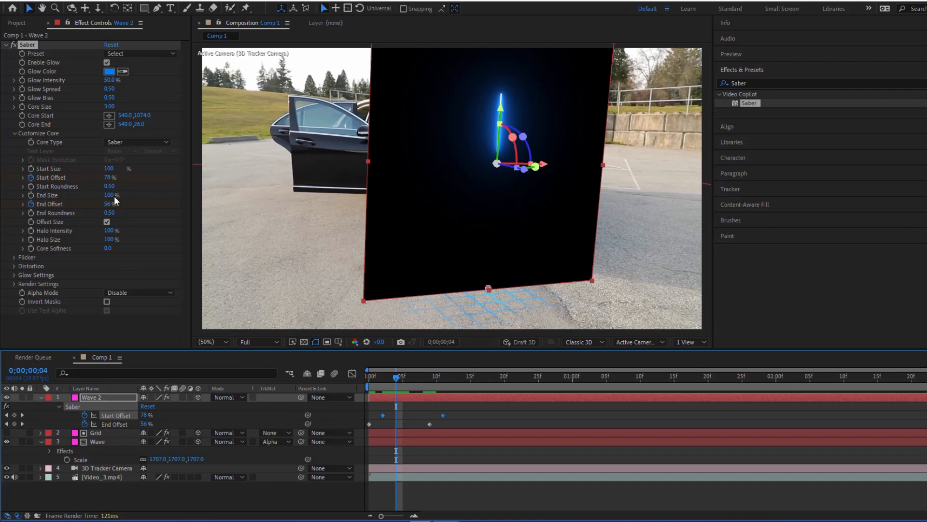
Taper the Saber beam by setting End Size to 200% and Start Size to 0%
{"action": "left_click_drag", "start_coordinate": [108, 198], "coordinate": [153, 196]}
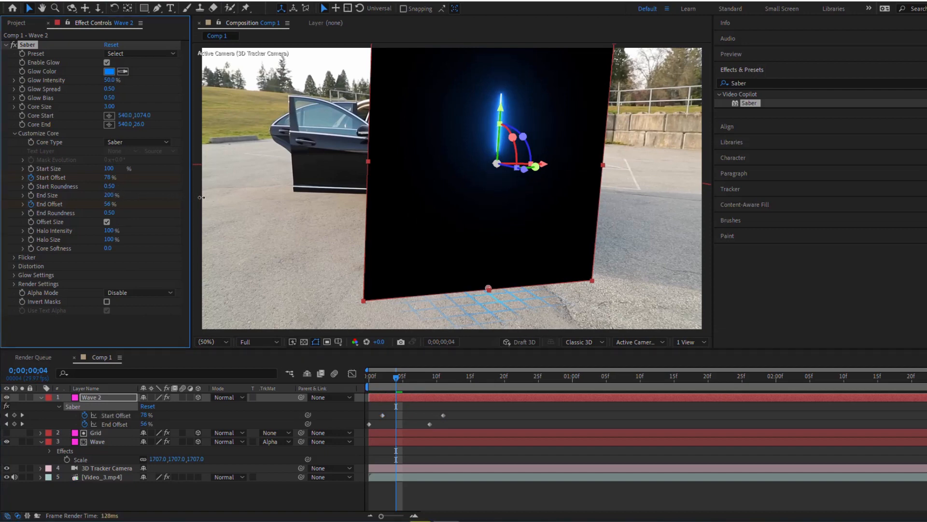
{"action": "left_click_drag", "start_coordinate": [393, 378], "coordinate": [423, 379]}
{"action": "left_click", "coordinate": [109, 168]}
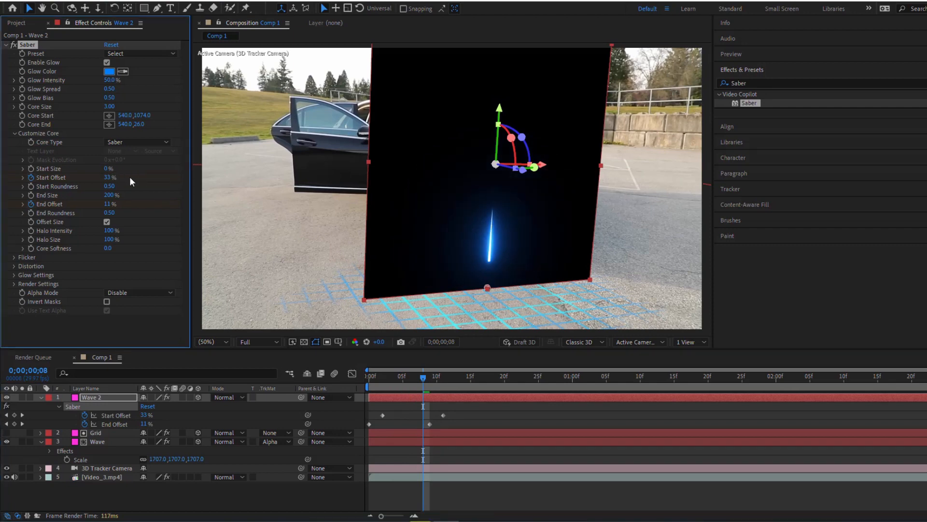
Choose the Energy preset for Saber and set its Composite Settings to Transparent
{"action": "left_click", "coordinate": [135, 56]}
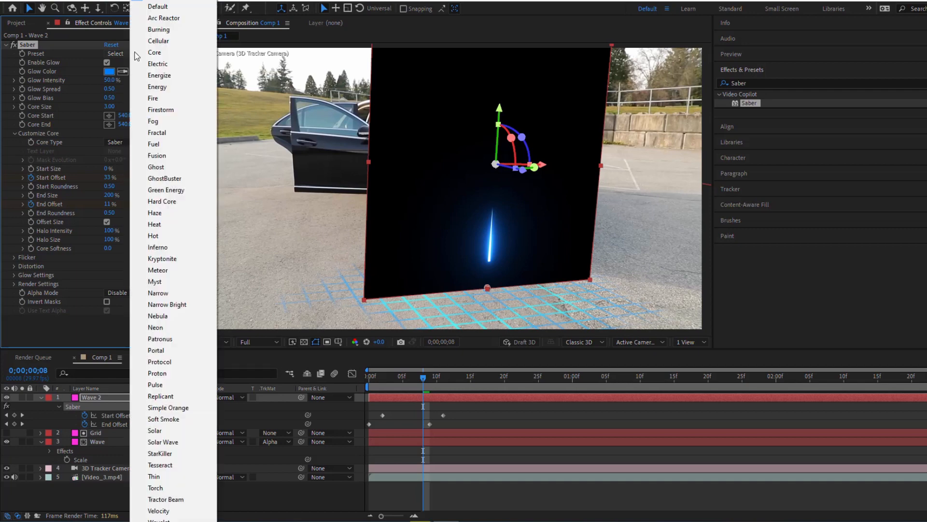
{"action": "left_click", "coordinate": [157, 87]}
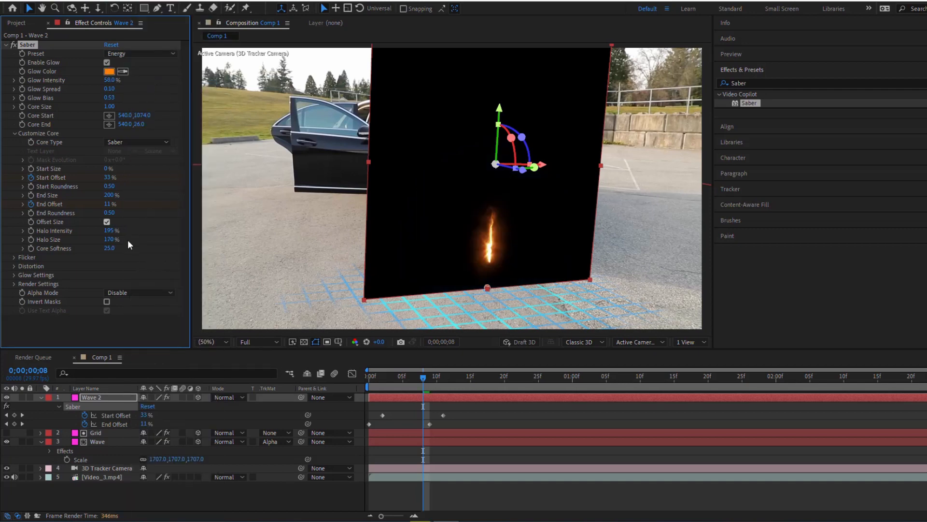
{"action": "left_click", "coordinate": [14, 283]}
{"action": "left_click", "coordinate": [118, 317]}
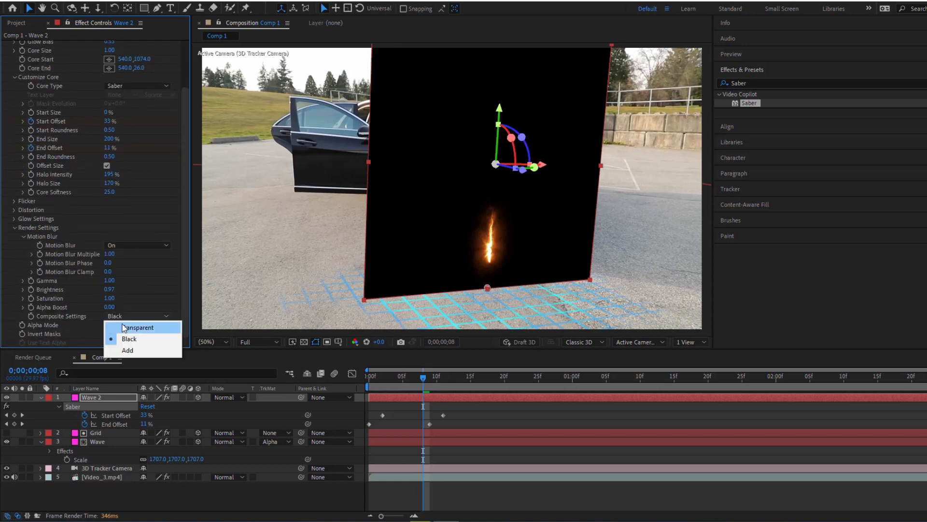
{"action": "left_click", "coordinate": [124, 326]}
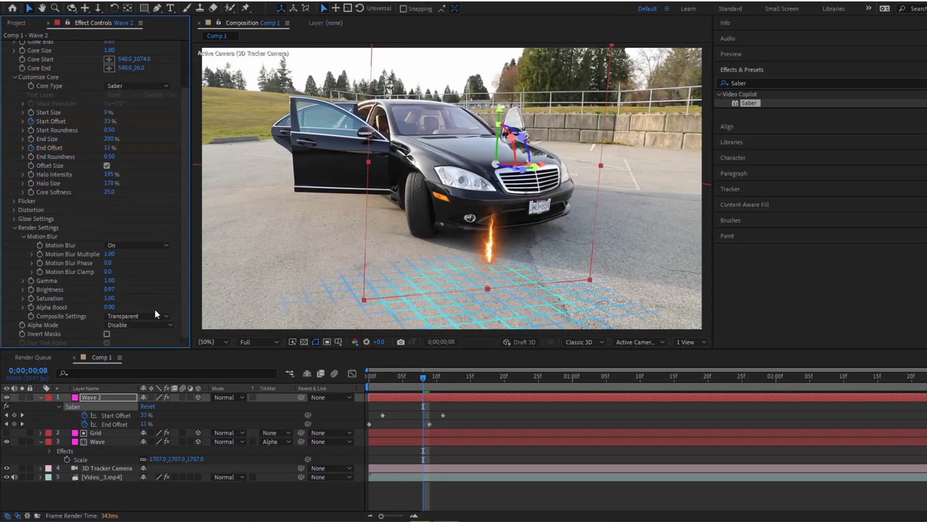
Change Saber's Glow Color to blue #0173FF and preview the animation from the first frame
{"action": "scroll", "coordinate": [128, 187], "scroll_direction": "up", "scroll_amount": 3}
{"action": "left_click", "coordinate": [109, 71]}
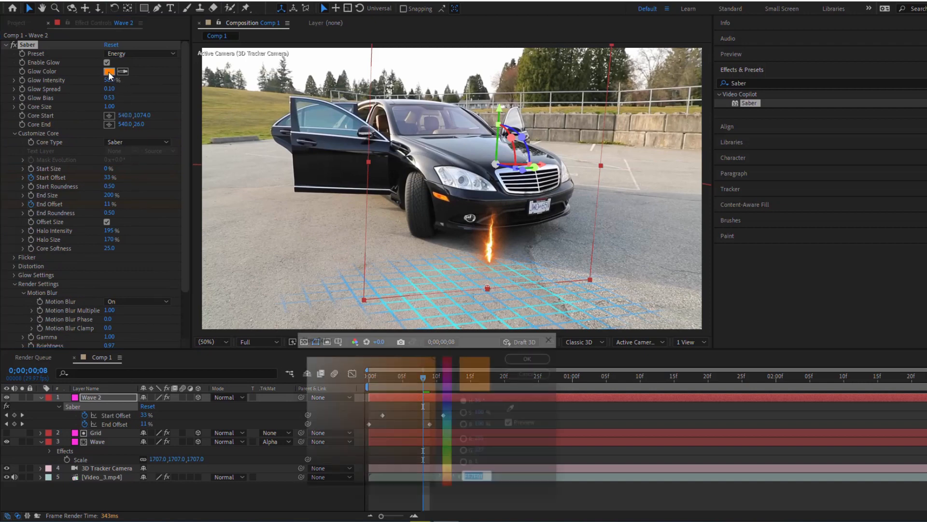
{"action": "left_click_drag", "start_coordinate": [439, 338], "coordinate": [251, 245]}
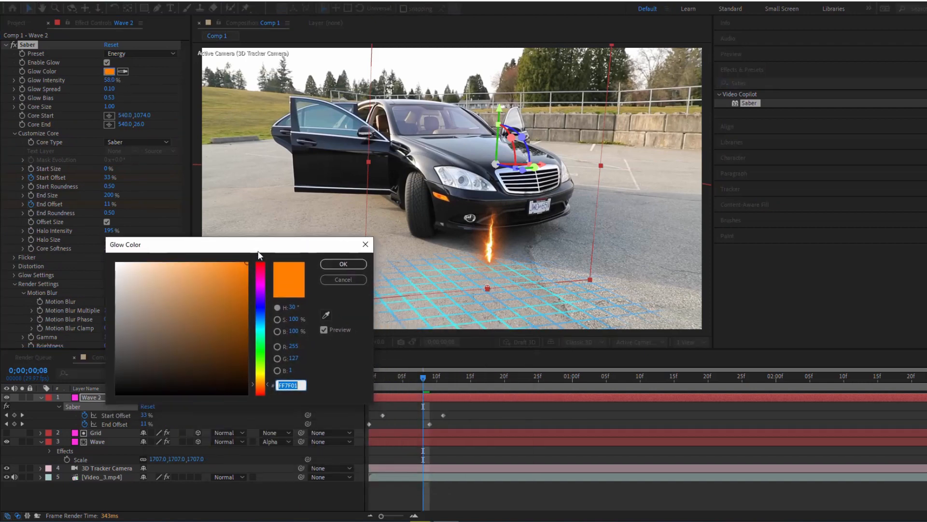
{"action": "left_click", "coordinate": [259, 318]}
{"action": "left_click", "coordinate": [259, 313]}
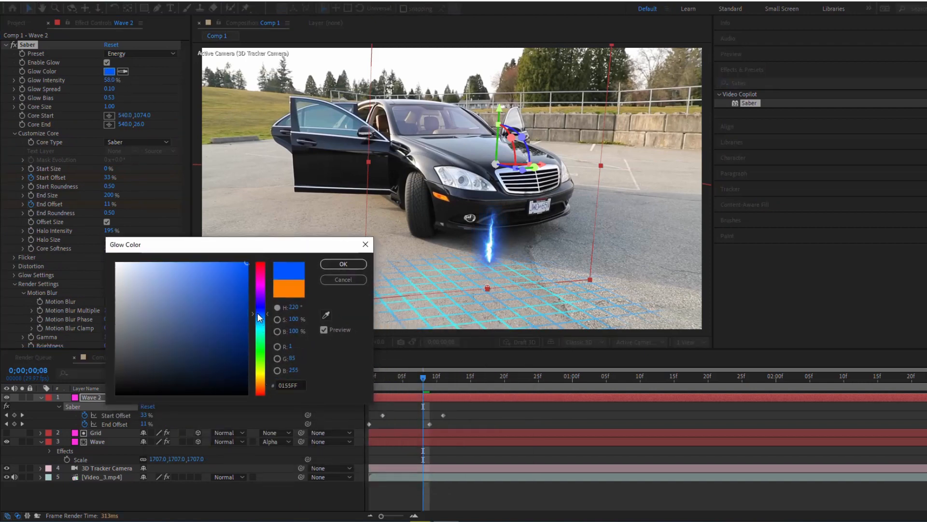
{"action": "left_click", "coordinate": [256, 317]}
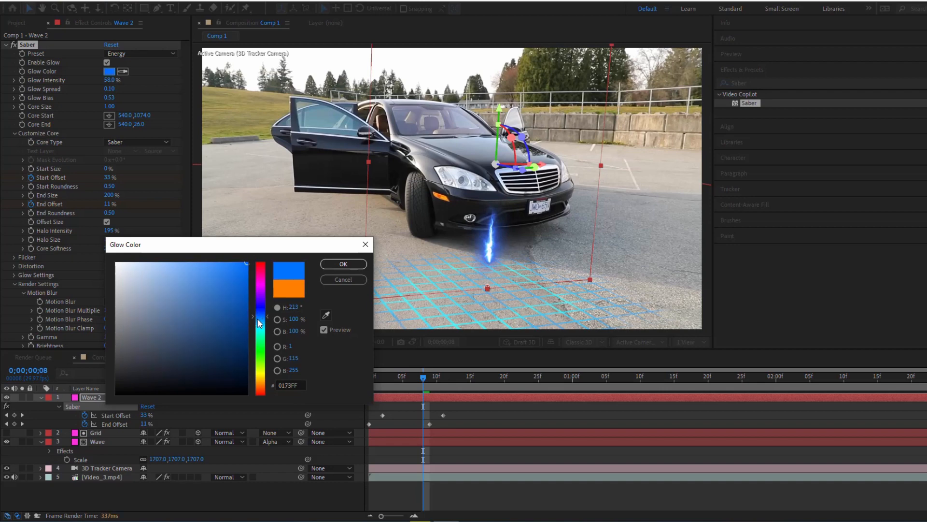
{"action": "left_click", "coordinate": [343, 264]}
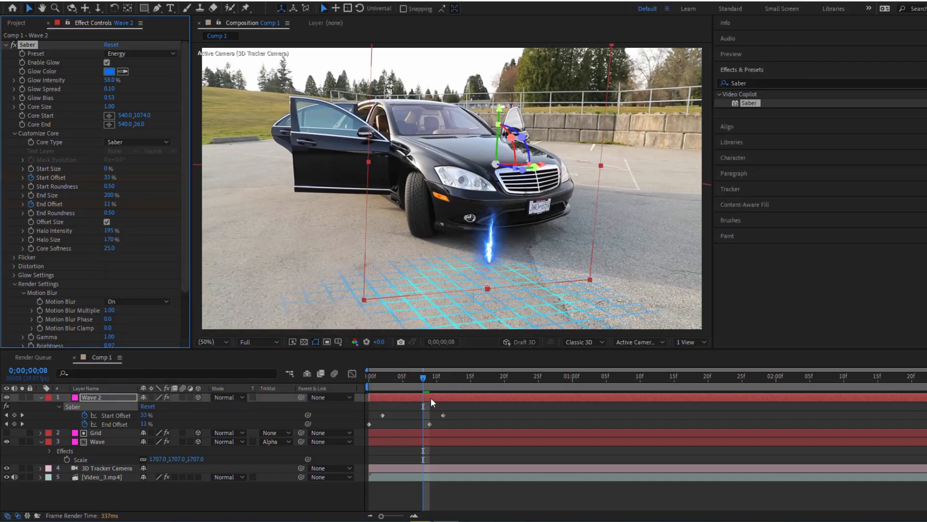
{"action": "left_click_drag", "start_coordinate": [424, 376], "coordinate": [373, 386]}
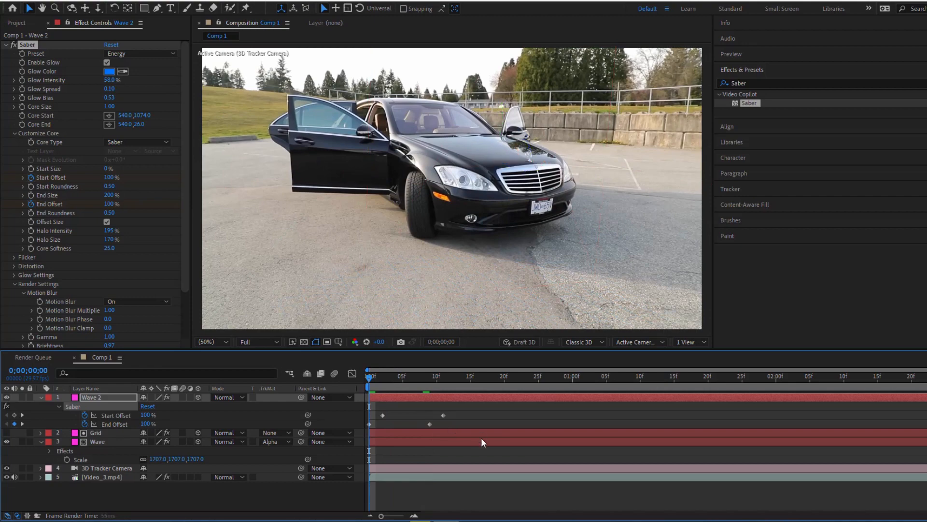
{"action": "key", "text": "space"}
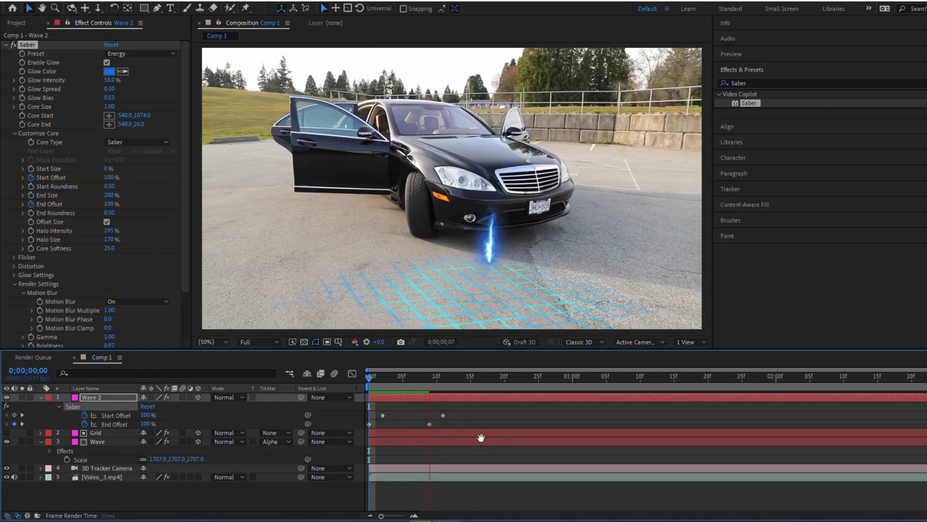
At frame 9, duplicate the Wave layer and remove the copy's Radio Waves, Turbulent Displace and Glow effects
{"action": "left_click_drag", "start_coordinate": [424, 382], "coordinate": [430, 405]}
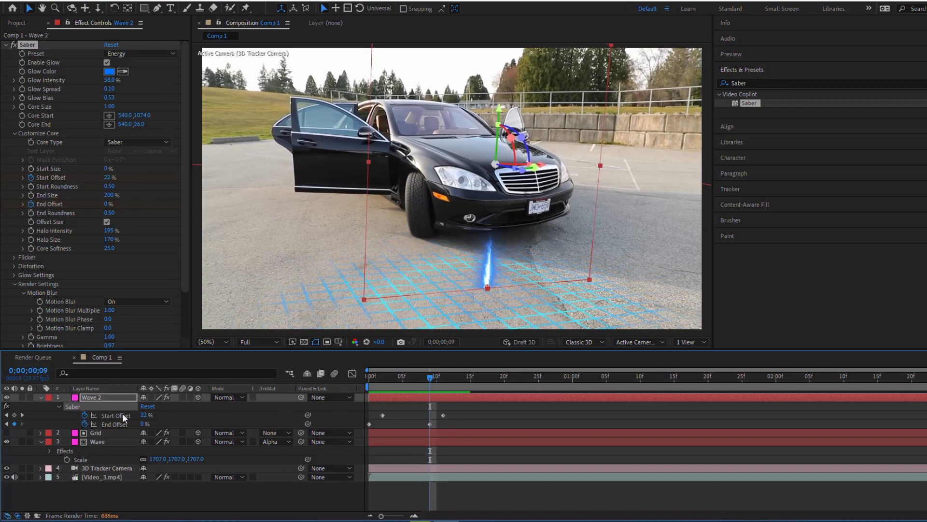
{"action": "left_click", "coordinate": [97, 442]}
{"action": "key", "text": "ctrl+d"}
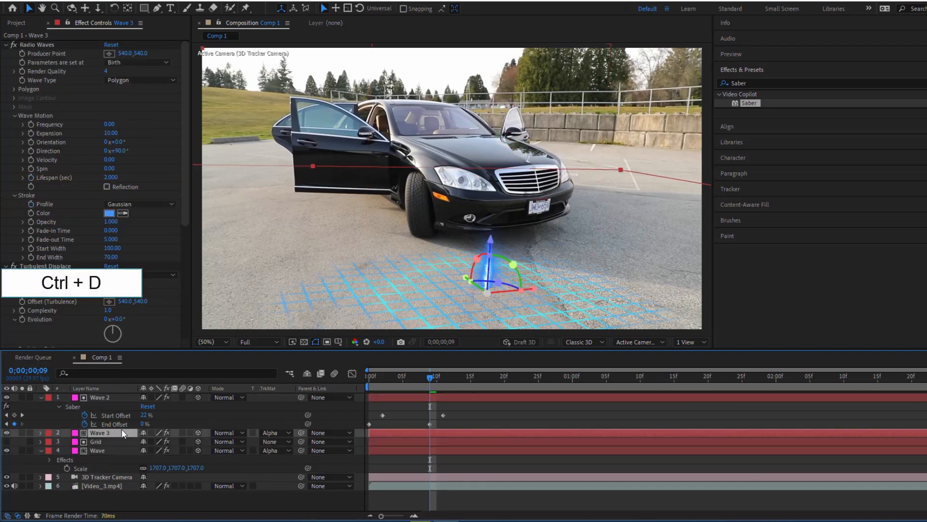
{"action": "left_click", "coordinate": [33, 45]}
{"action": "key", "text": "Delete"}
{"action": "left_click", "coordinate": [32, 45]}
{"action": "key", "text": "Delete"}
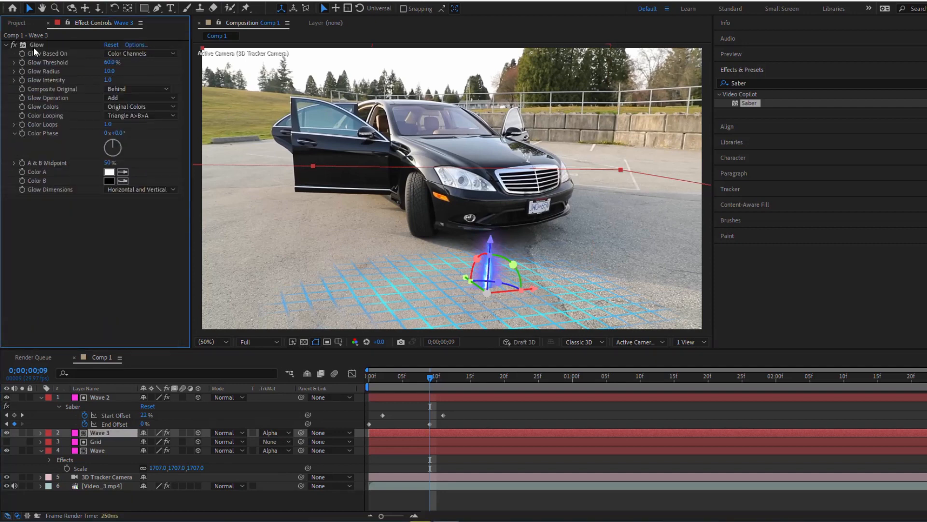
{"action": "left_click", "coordinate": [33, 44]}
{"action": "key", "text": "Delete"}
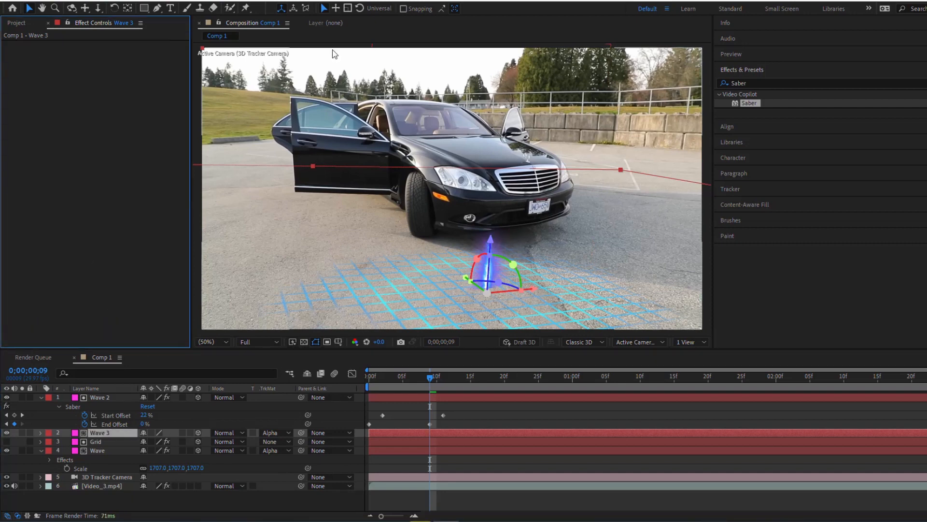
Draw a small elliptical mask around the beam's ground impact point on Wave 3 and set its track matte to No Track Matte
{"action": "left_click_drag", "start_coordinate": [143, 8], "coordinate": [179, 31]}
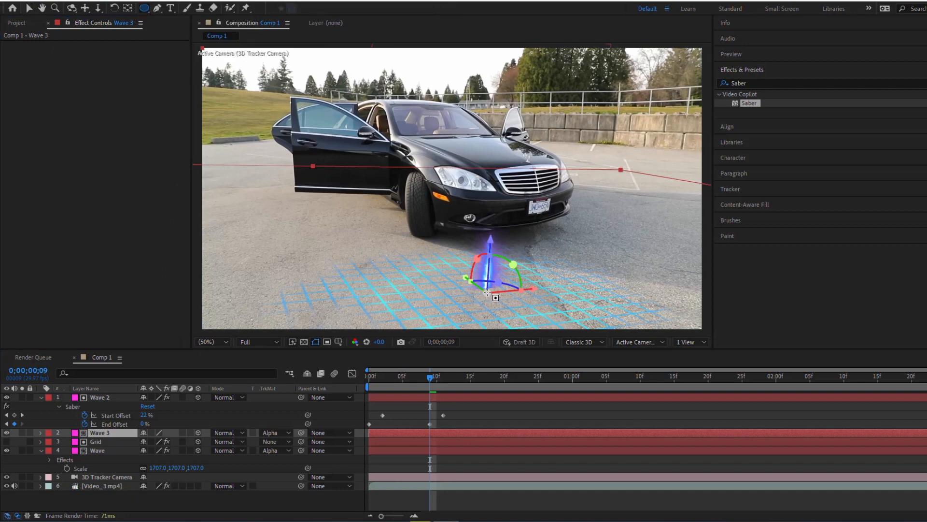
{"action": "left_click_drag", "start_coordinate": [487, 289], "coordinate": [504, 298]}
{"action": "left_click", "coordinate": [272, 432]}
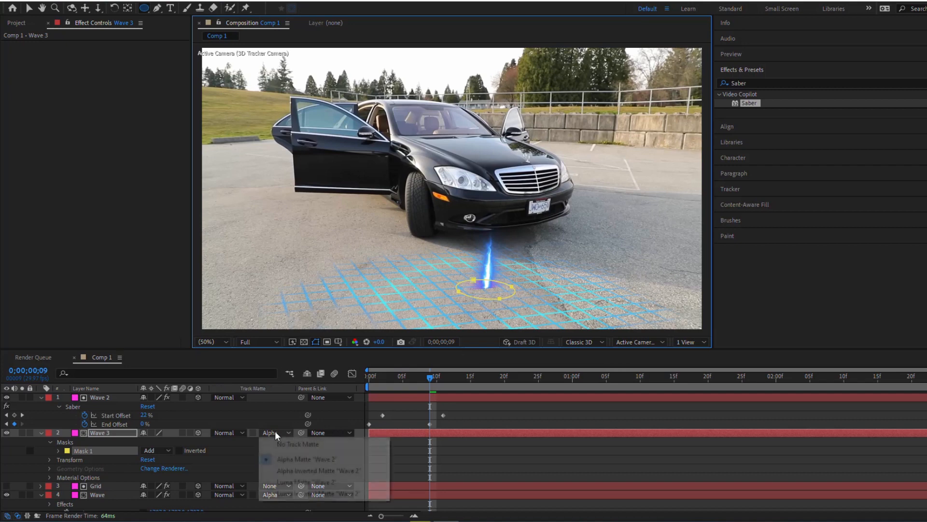
{"action": "left_click", "coordinate": [285, 448]}
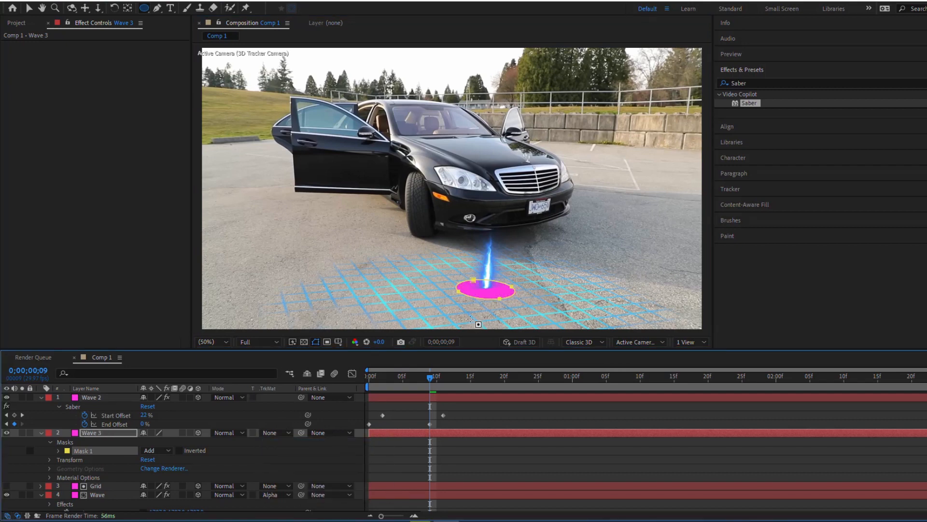
Soften Wave 3's Mask 1 with a 15-pixel Mask Feather and a 2-pixel Mask Expansion
{"action": "left_click", "coordinate": [59, 451]}
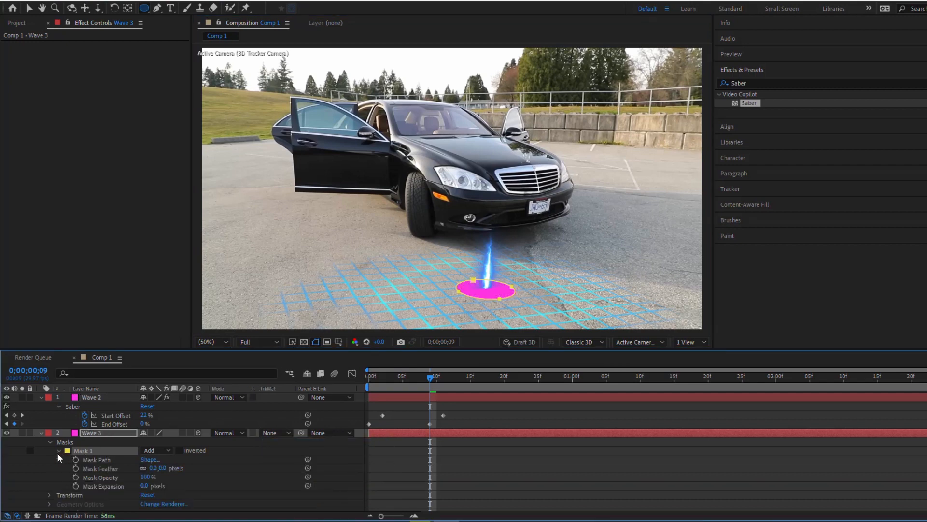
{"action": "scroll", "coordinate": [155, 459], "scroll_direction": "down", "scroll_amount": 2}
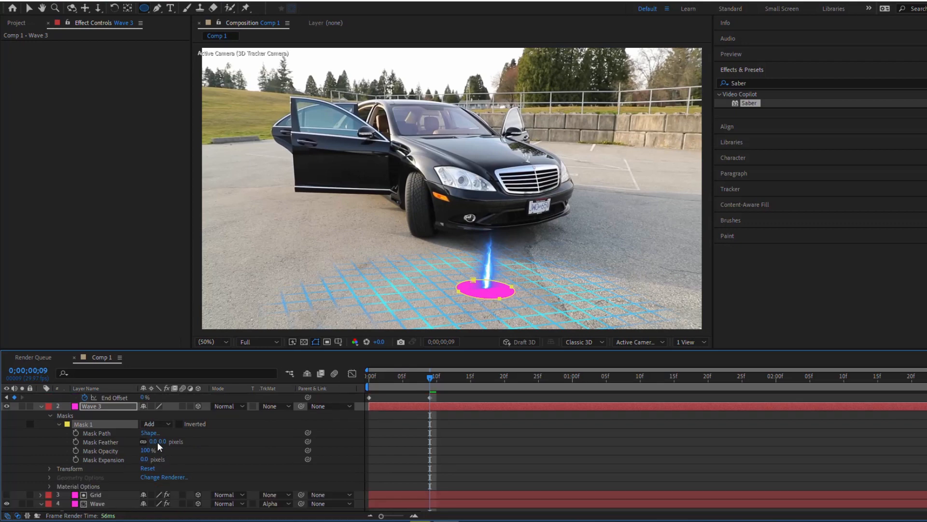
{"action": "left_click_drag", "start_coordinate": [153, 442], "coordinate": [146, 458]}
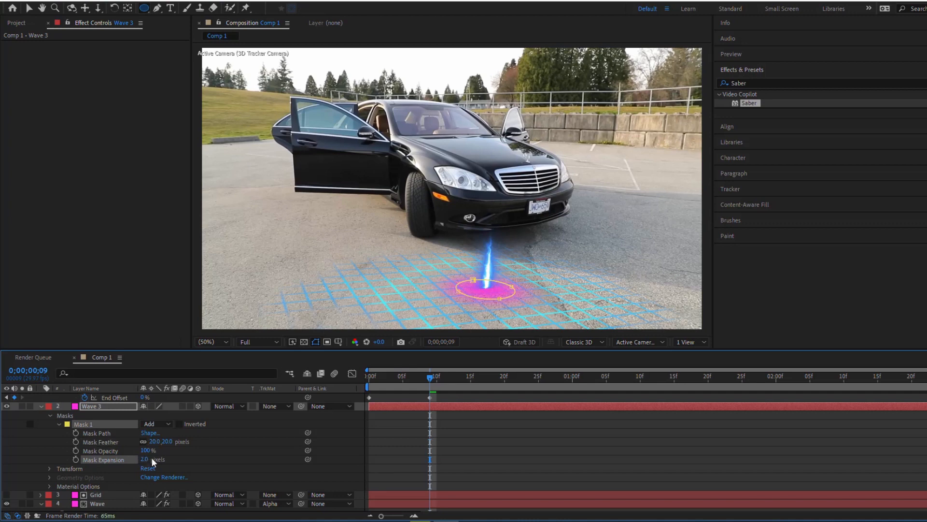
{"action": "left_click_drag", "start_coordinate": [154, 442], "coordinate": [152, 442]}
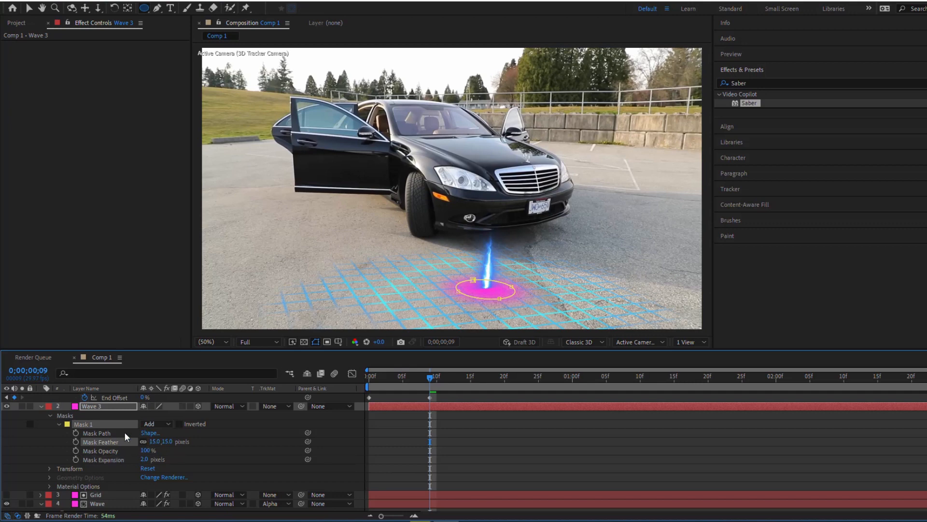
Keyframe Wave 3's Opacity at 0% on frame 8 and 70% on frame 9
{"action": "key", "text": "t"}
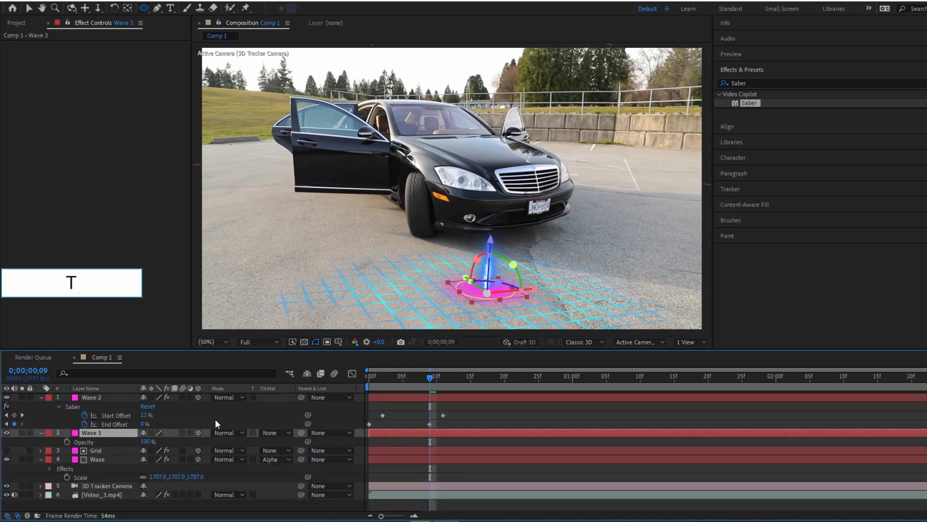
{"action": "left_click", "coordinate": [731, 53]}
{"action": "left_click", "coordinate": [754, 69]}
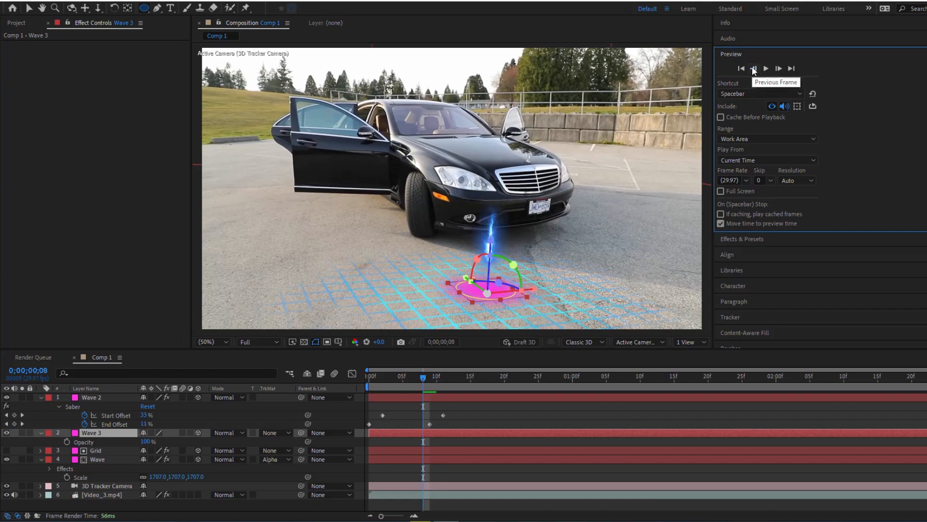
{"action": "left_click", "coordinate": [67, 441]}
{"action": "left_click", "coordinate": [147, 441]}
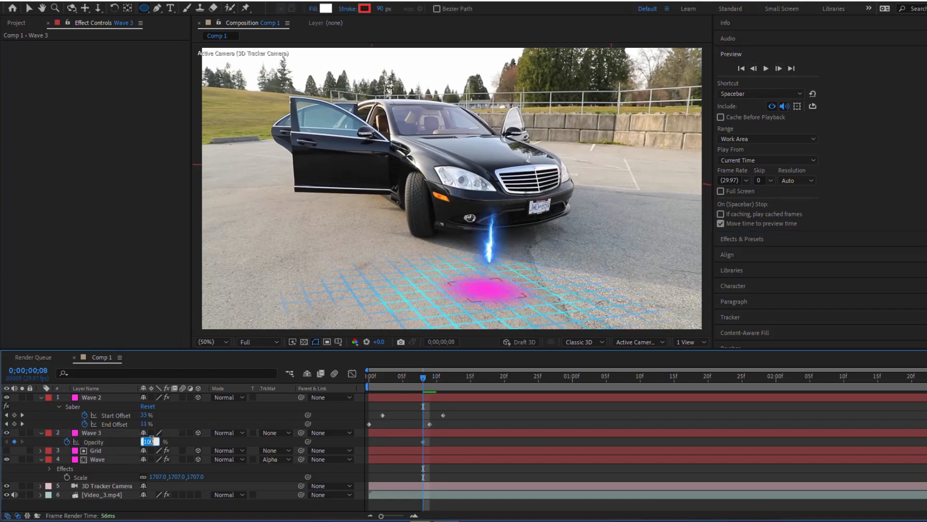
{"action": "key", "text": "Return"}
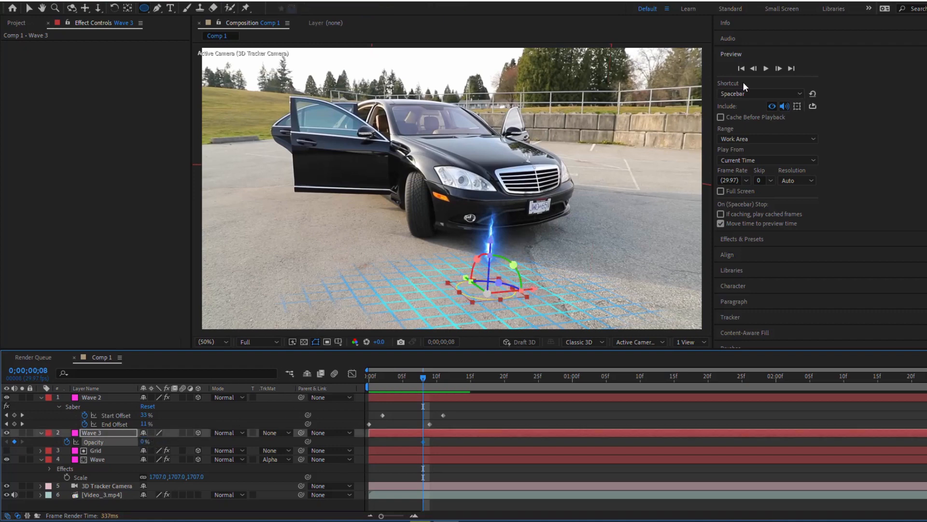
{"action": "left_click", "coordinate": [779, 69]}
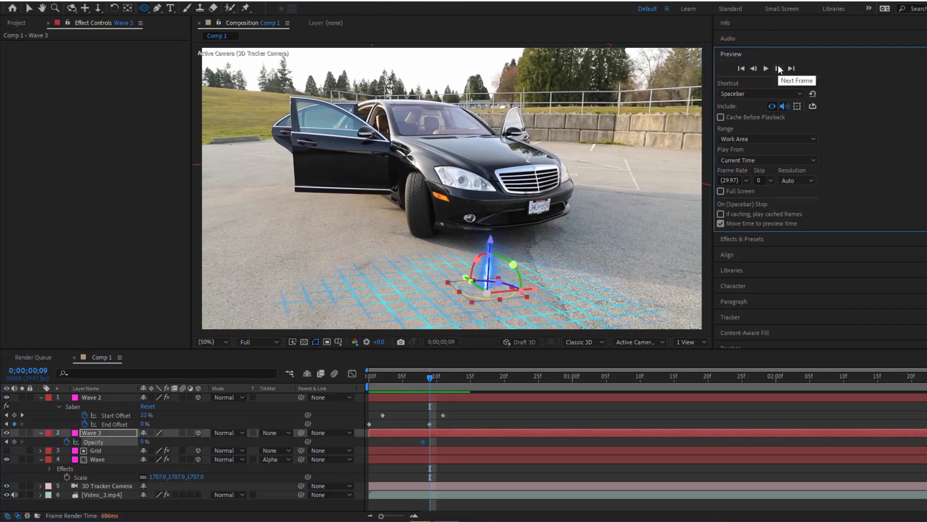
{"action": "left_click", "coordinate": [144, 441]}
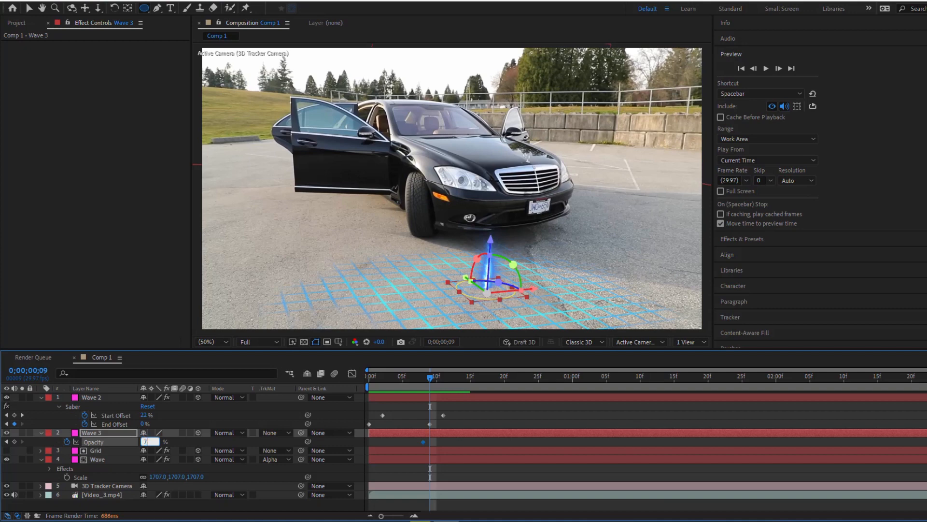
{"action": "key", "text": "Return"}
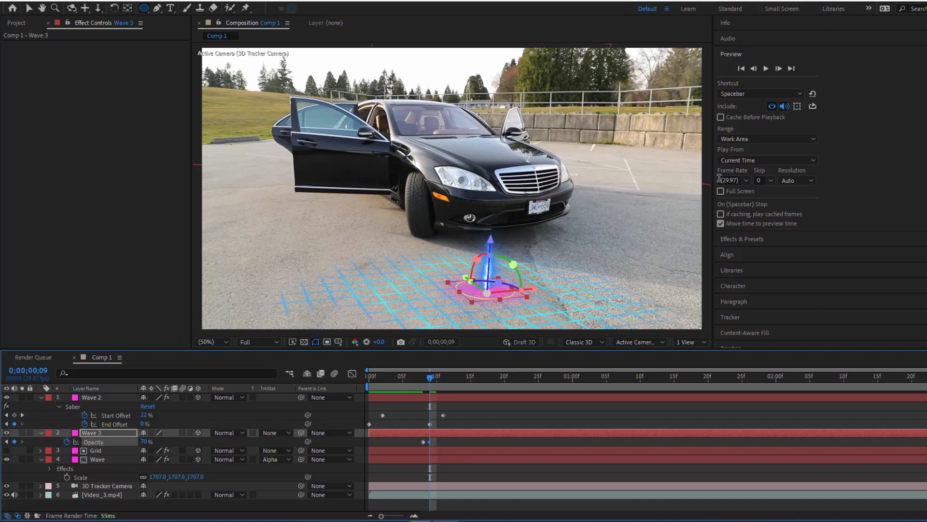
Hold Wave 3's Opacity at 70% with a keyframe on frame 11, and keyframe it to 0% on frame 12
{"action": "left_click", "coordinate": [778, 68]}
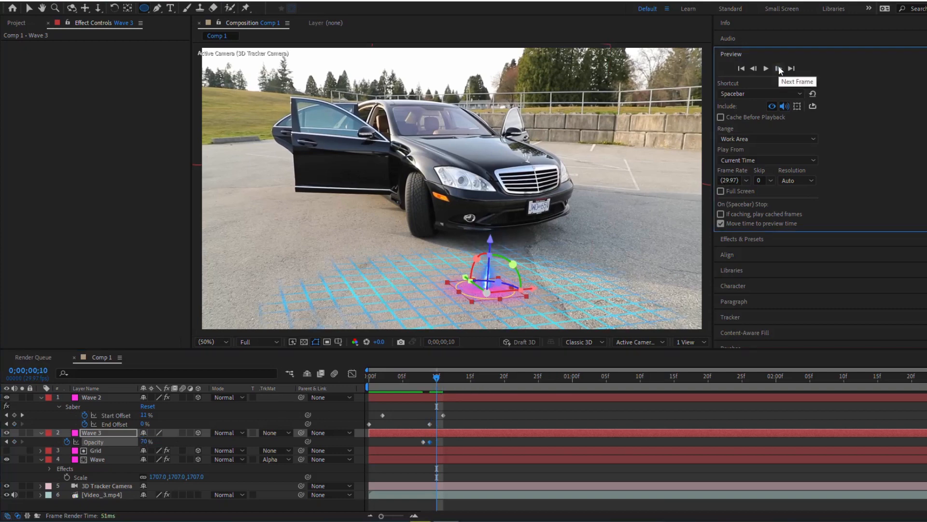
{"action": "left_click", "coordinate": [779, 68]}
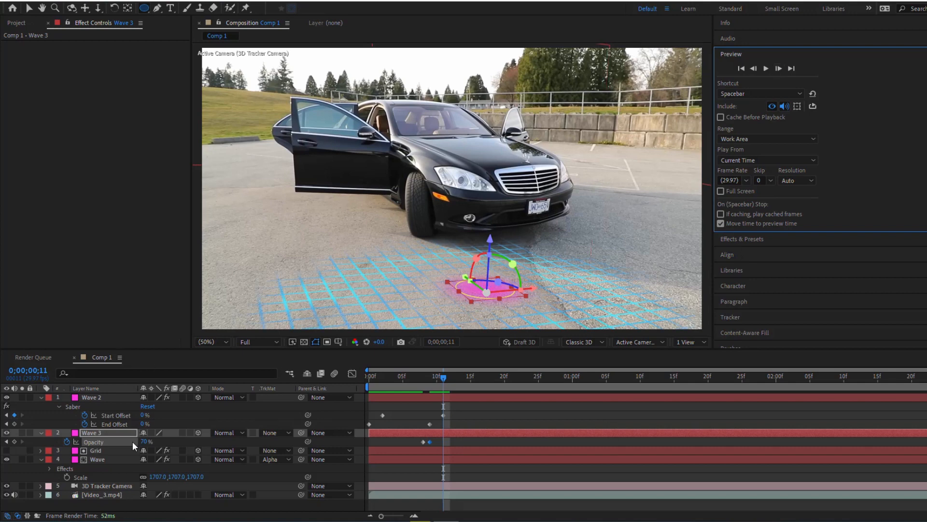
{"action": "left_click", "coordinate": [14, 441]}
{"action": "left_click", "coordinate": [779, 69]}
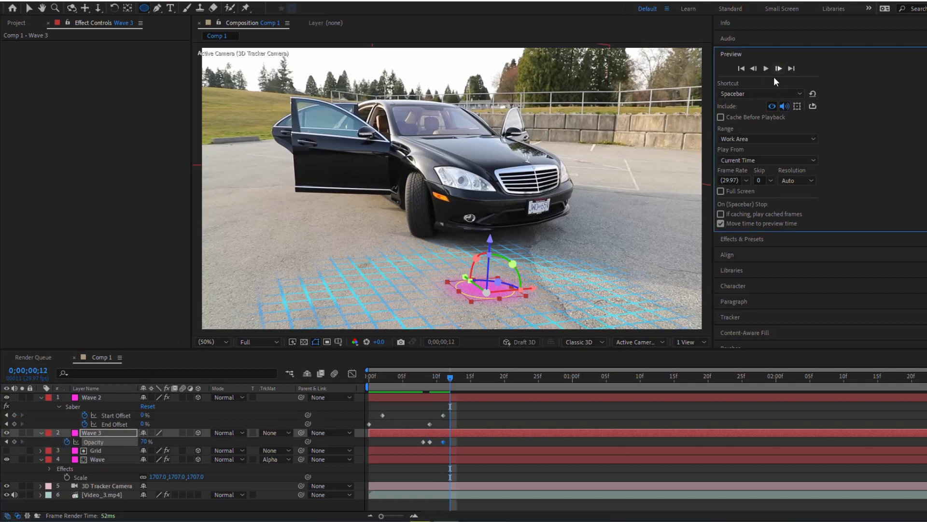
{"action": "left_click", "coordinate": [145, 441]}
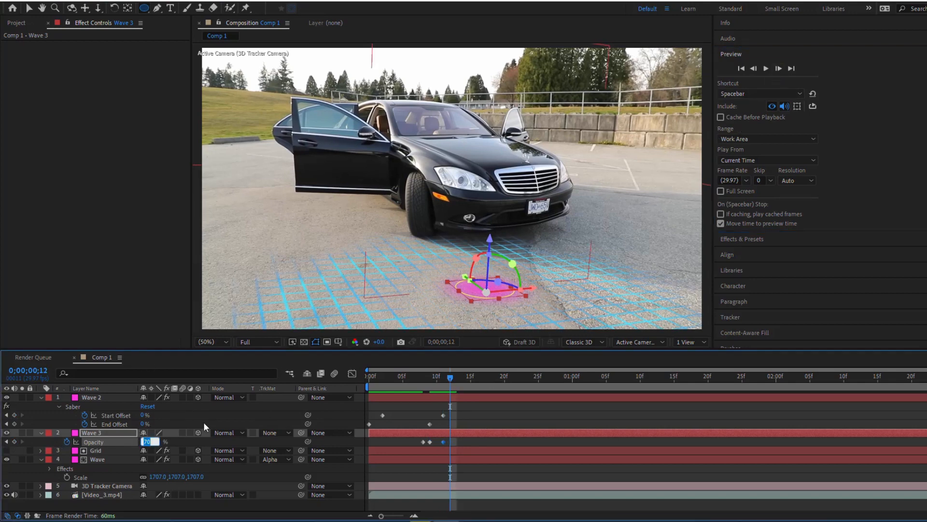
{"action": "type", "text": "0"}
{"action": "key", "text": "Return"}
Return to frame 11, find the Fill effect and apply it to the Wave 3 layer
{"action": "left_click_drag", "start_coordinate": [450, 377], "coordinate": [443, 384]}
{"action": "left_click", "coordinate": [736, 56]}
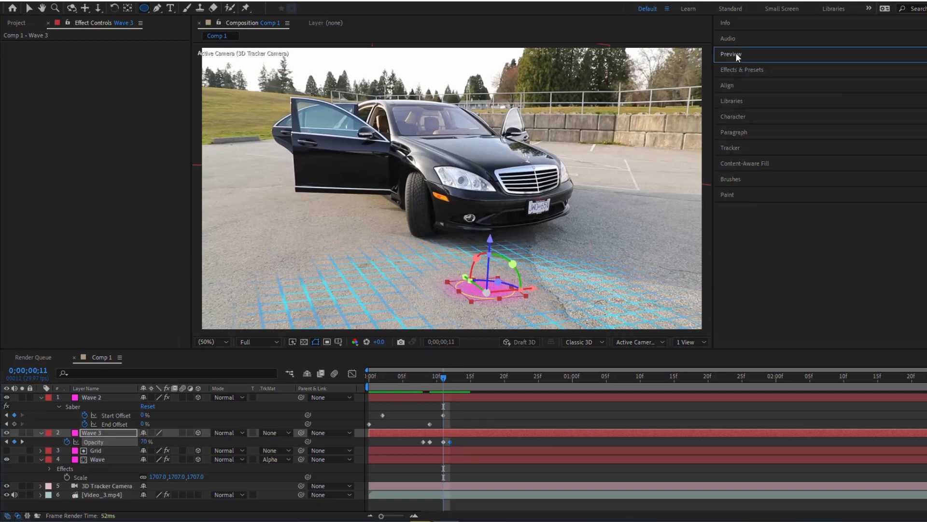
{"action": "left_click", "coordinate": [739, 70]}
{"action": "left_click", "coordinate": [756, 85]}
{"action": "type", "text": "Fill"}
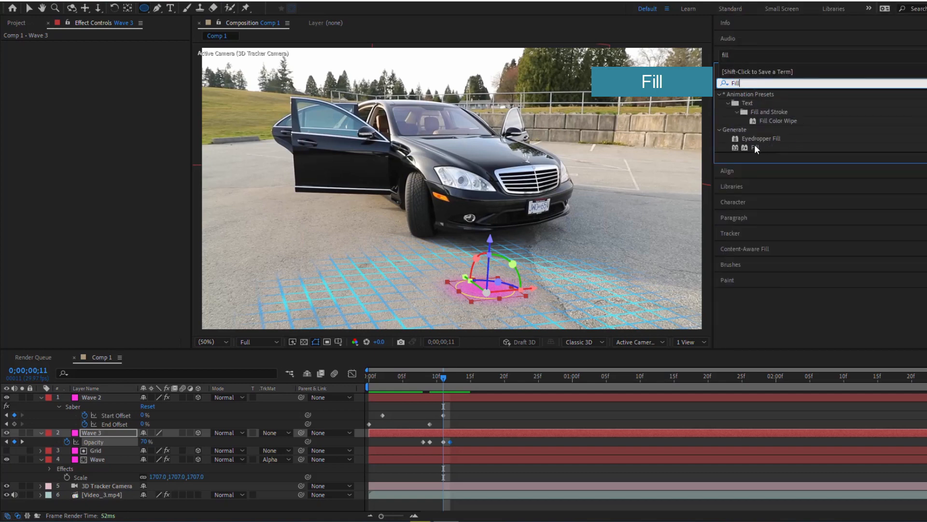
{"action": "left_click_drag", "start_coordinate": [756, 148], "coordinate": [113, 437]}
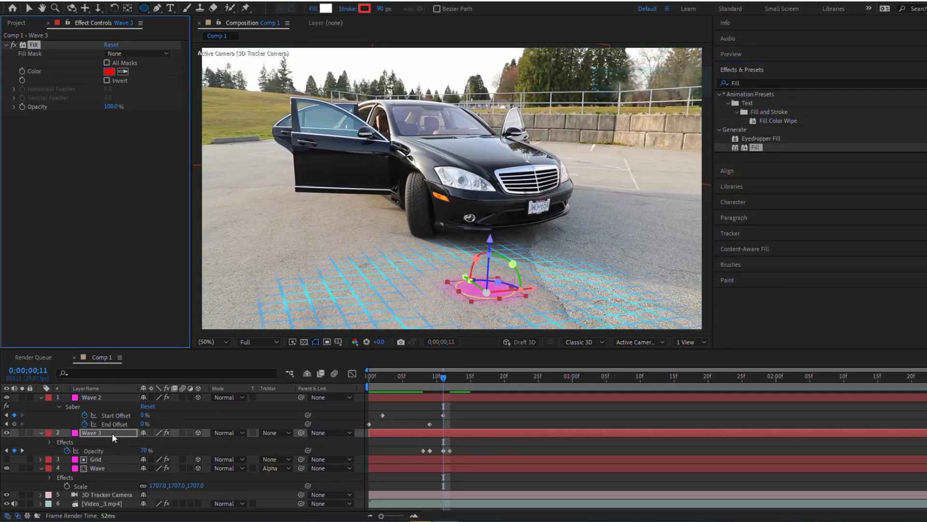
Change Wave 3's Fill color to blue #008AFF
{"action": "left_click", "coordinate": [110, 72]}
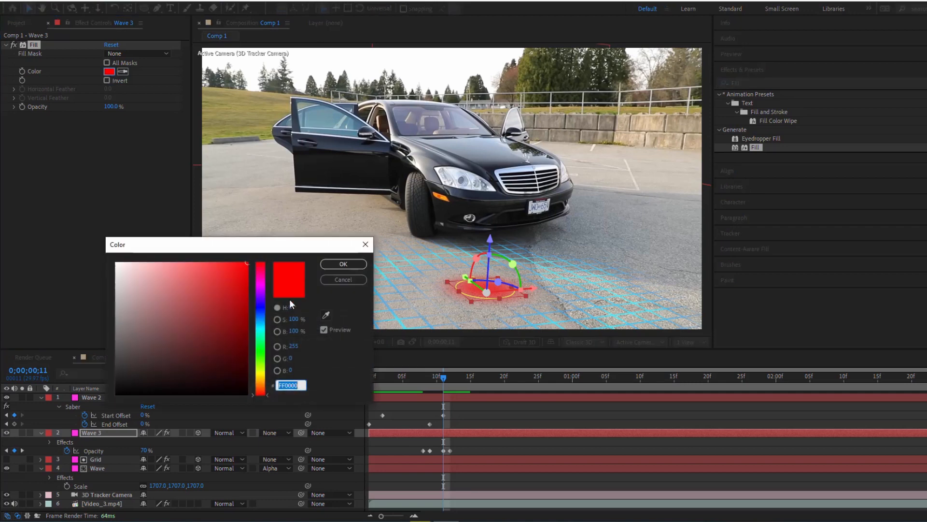
{"action": "left_click", "coordinate": [258, 315]}
{"action": "left_click", "coordinate": [258, 318]}
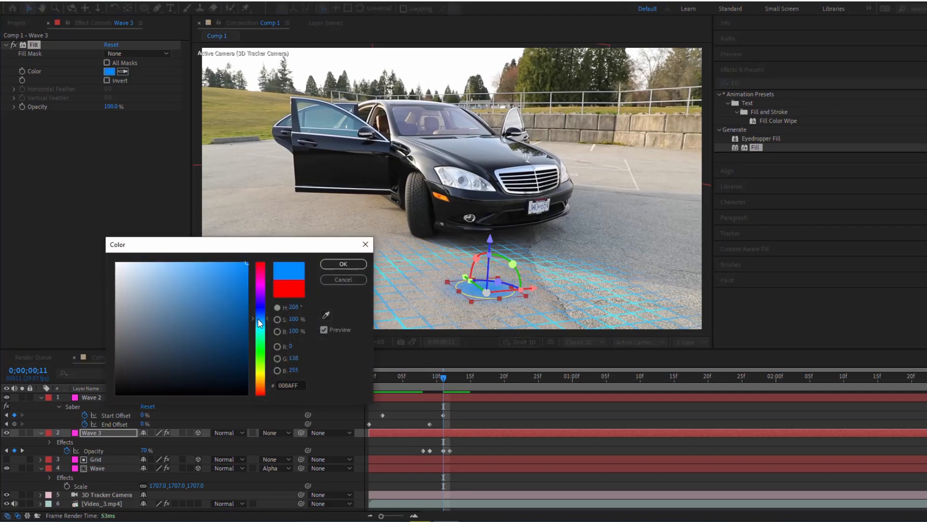
{"action": "left_click", "coordinate": [327, 266]}
Find the Stylize Glow effect and apply it to the Wave 3 layer
{"action": "left_click", "coordinate": [763, 82]}
{"action": "type", "text": "G"}
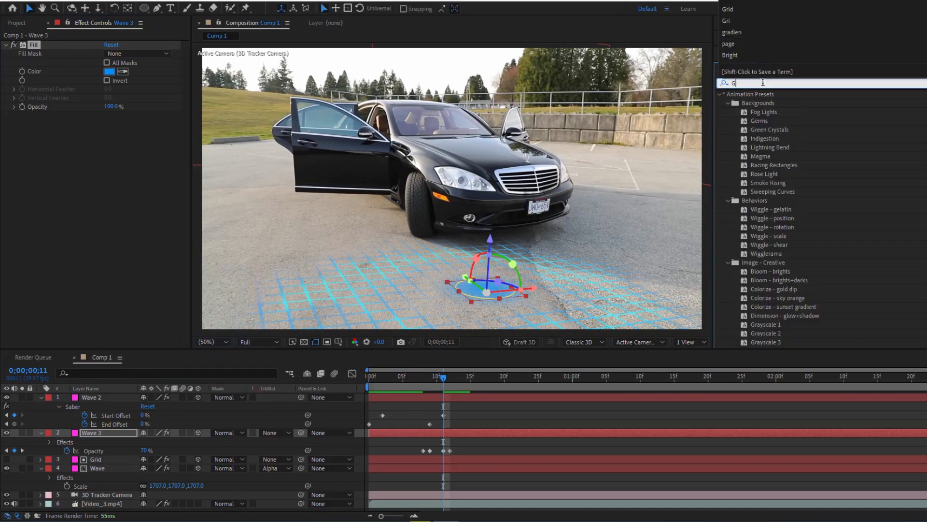
{"action": "type", "text": "low"}
{"action": "left_click_drag", "start_coordinate": [758, 156], "coordinate": [106, 432]}
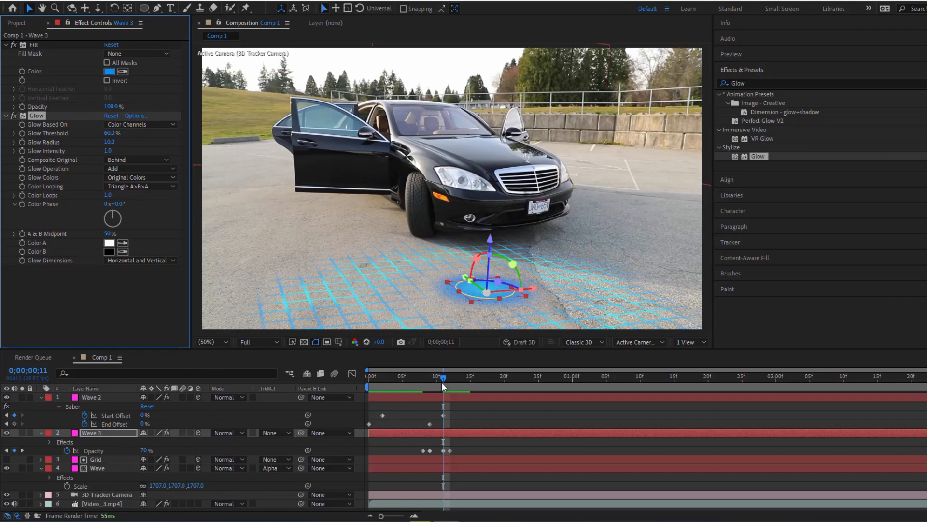
Shift the Wave layer on the timeline to start at frame 7, and preview the animation
{"action": "mouse_move", "coordinate": [441, 380]}
{"action": "left_mouse_down"}
{"action": "mouse_move", "coordinate": [417, 389]}
{"action": "mouse_move", "coordinate": [459, 395]}
{"action": "mouse_move", "coordinate": [420, 413]}
{"action": "mouse_move", "coordinate": [439, 414]}
{"action": "left_mouse_up"}
{"action": "left_click", "coordinate": [751, 58]}
{"action": "left_click", "coordinate": [779, 69]}
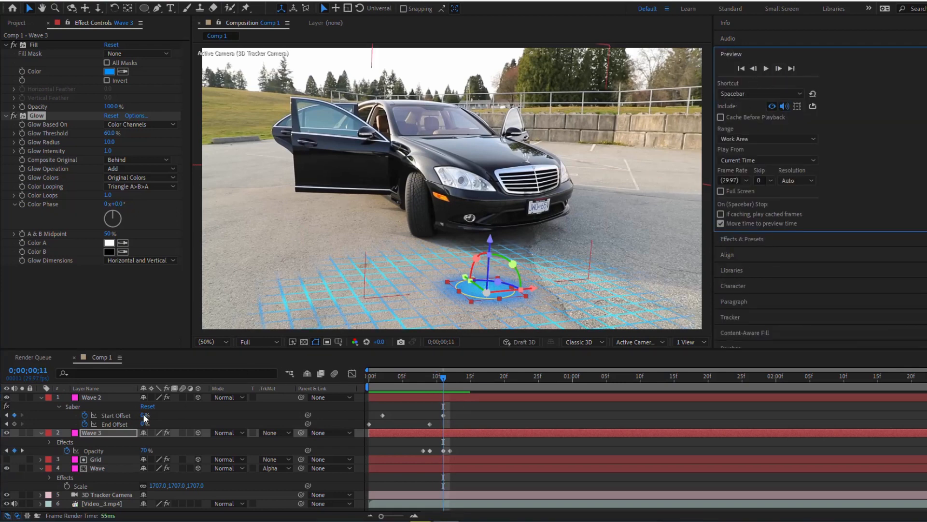
{"action": "left_click", "coordinate": [96, 467]}
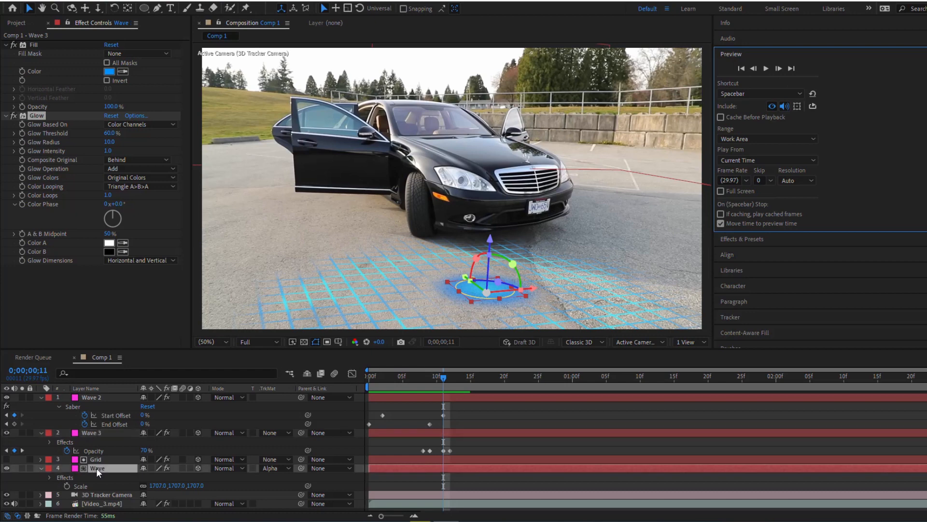
{"action": "left_click_drag", "start_coordinate": [400, 471], "coordinate": [451, 474]}
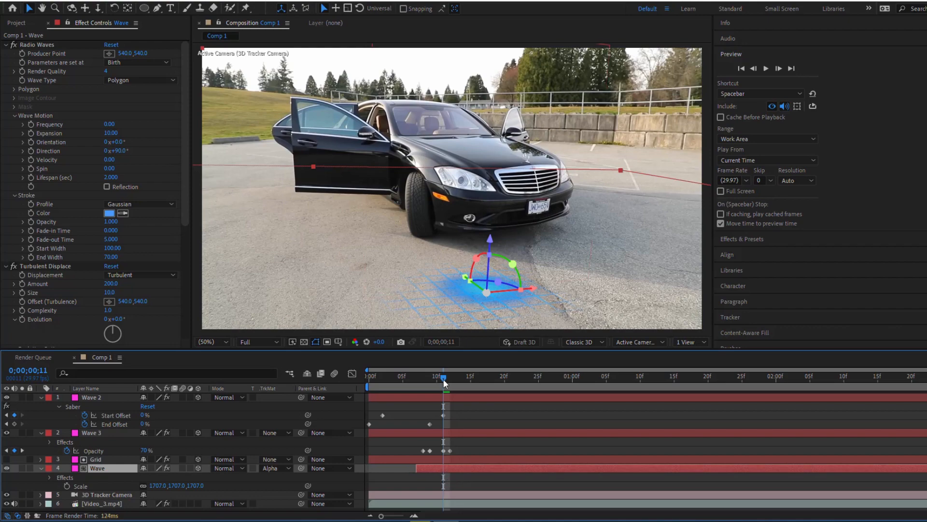
{"action": "key", "text": "space"}
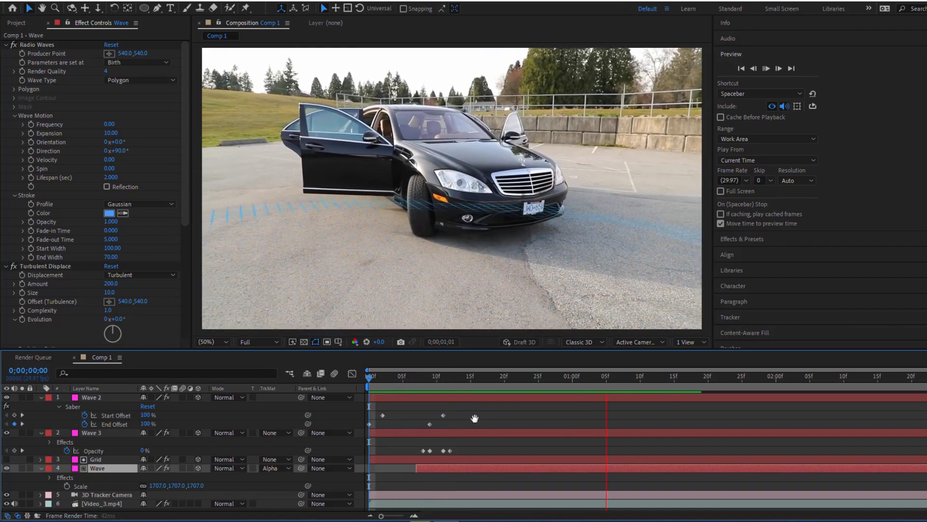
{"action": "key", "text": "space"}
Collapse the expanded properties of the Wave 2, Wave 3 and Wave layers in the timeline
{"action": "left_click", "coordinate": [40, 397]}
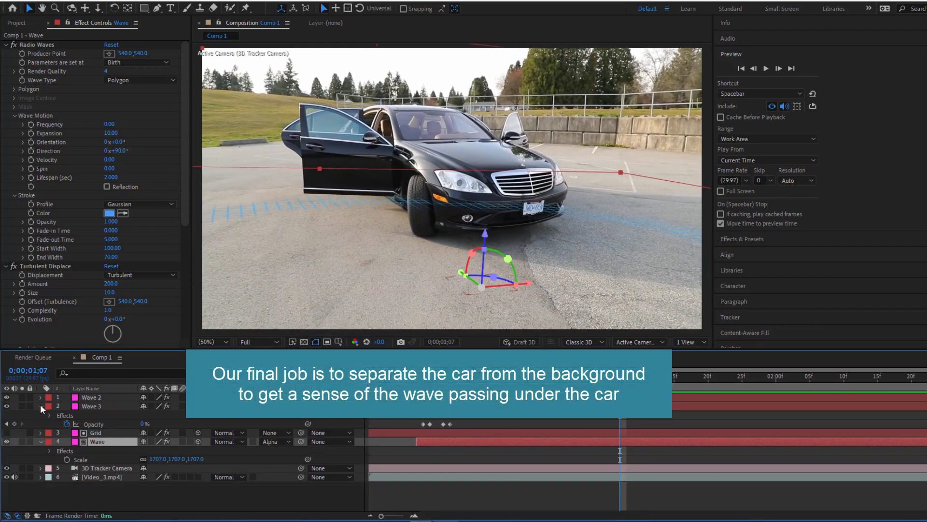
{"action": "left_click", "coordinate": [40, 406]}
{"action": "left_click", "coordinate": [41, 424]}
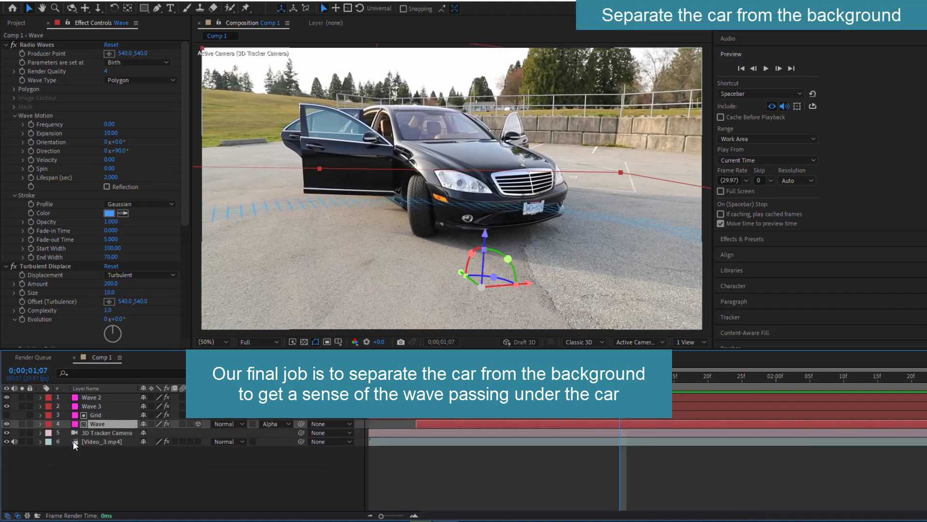
Add a second copy of Video_3.mp4 above all layers in Comp 1 and open it for editing with the Roto Brush
{"action": "left_click", "coordinate": [17, 23]}
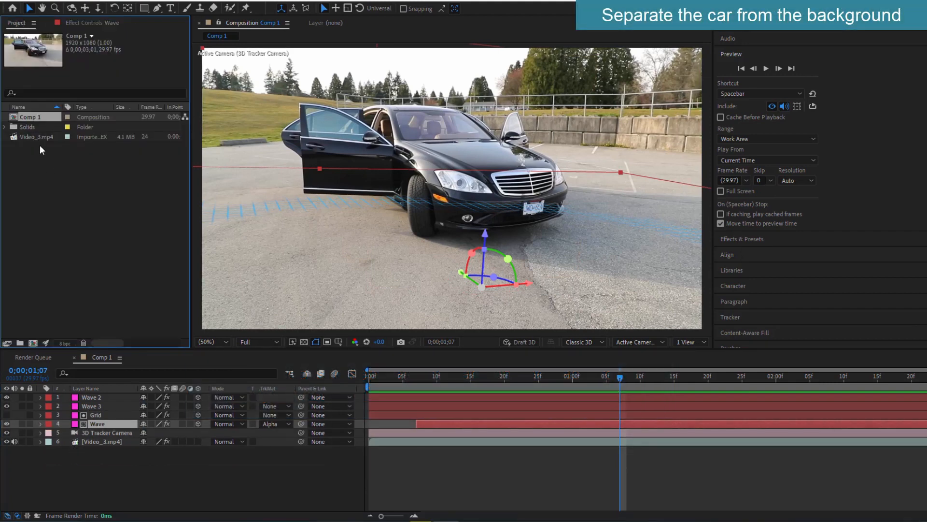
{"action": "left_click_drag", "start_coordinate": [39, 137], "coordinate": [86, 393]}
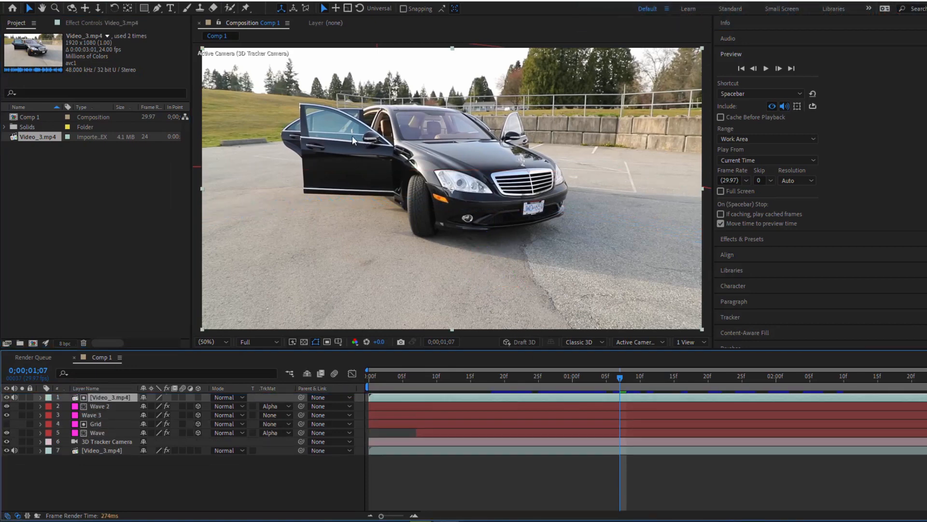
{"action": "left_click", "coordinate": [230, 8]}
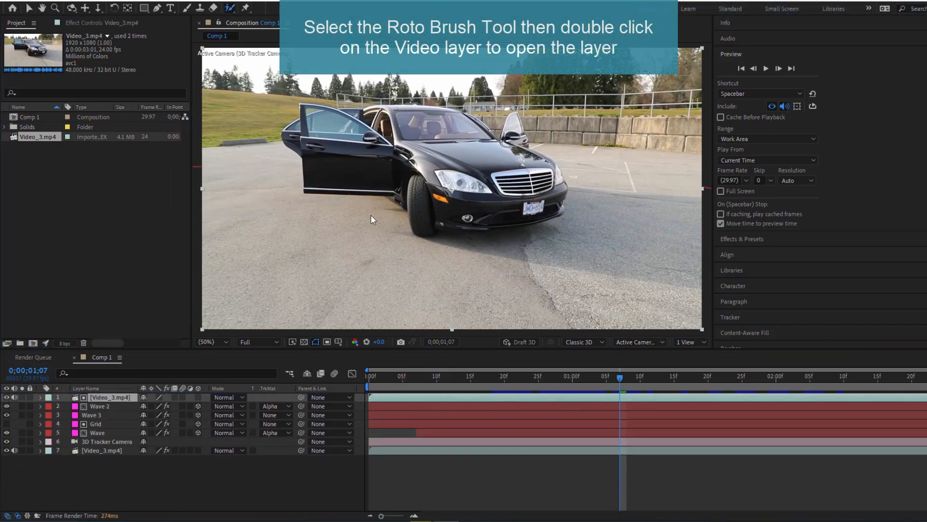
{"action": "double_click", "coordinate": [117, 397]}
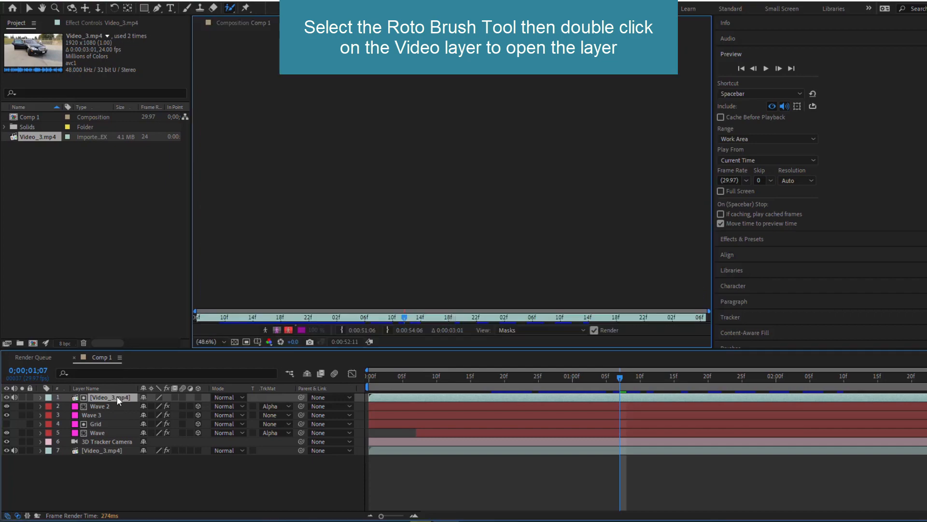
{"action": "left_click_drag", "start_coordinate": [354, 129], "coordinate": [430, 169]}
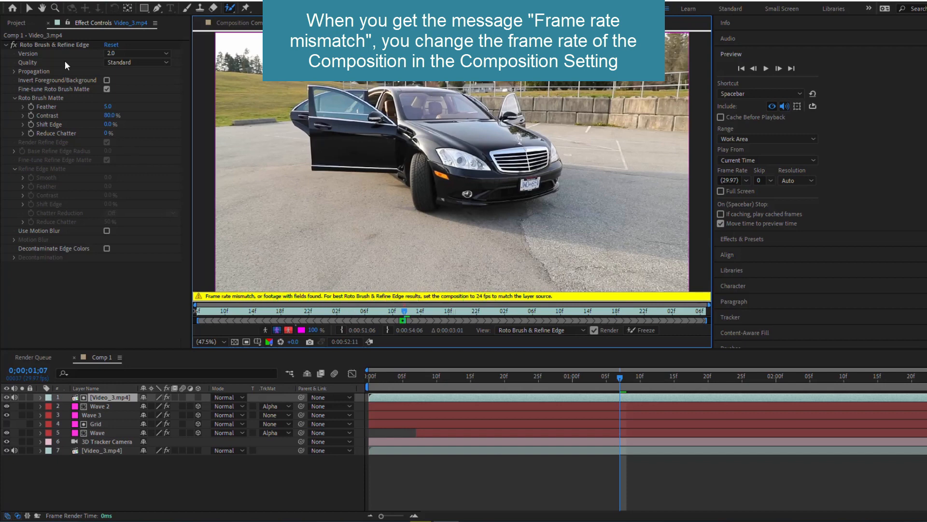
{"action": "left_click", "coordinate": [50, 46]}
{"action": "key", "text": "Delete"}
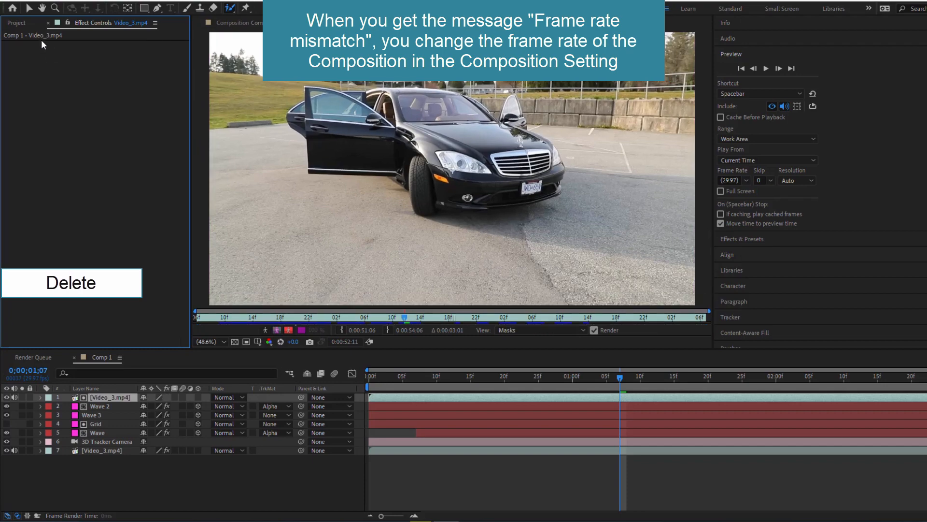
Set Comp 1's frame rate to 24 frames per second in its composition settings
{"action": "left_click", "coordinate": [17, 22]}
{"action": "left_click", "coordinate": [27, 116]}
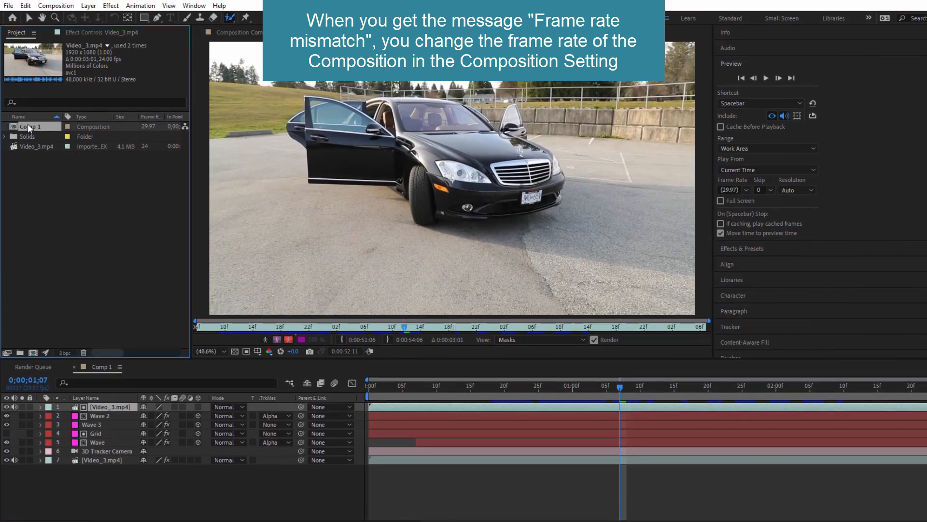
{"action": "left_click", "coordinate": [55, 5]}
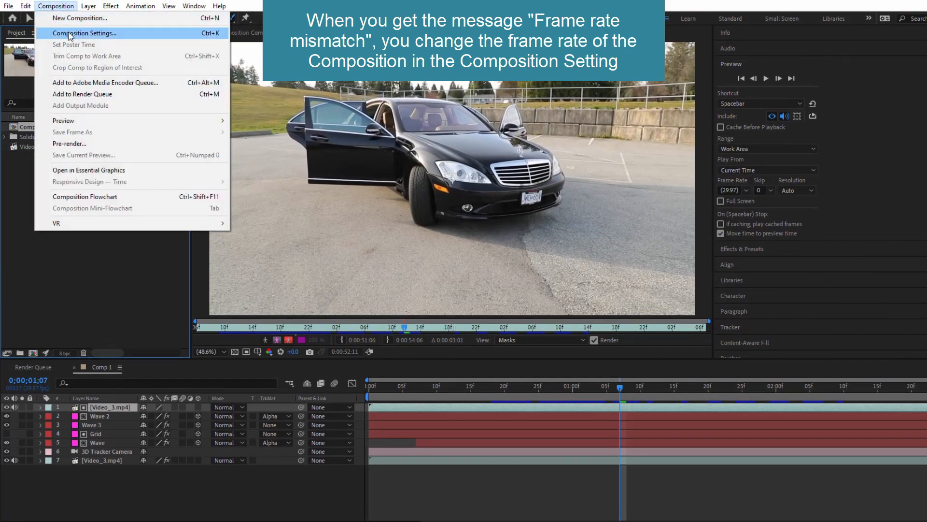
{"action": "left_click", "coordinate": [70, 33]}
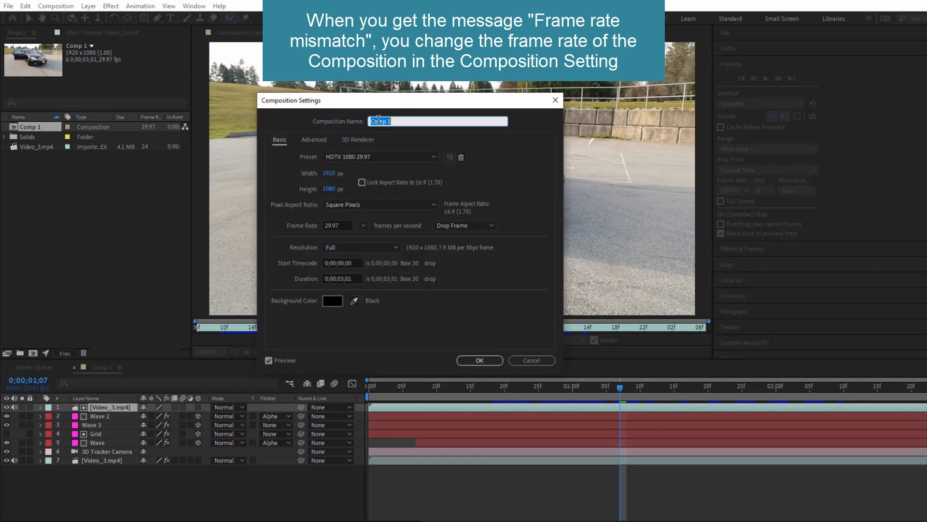
{"action": "left_click", "coordinate": [363, 226]}
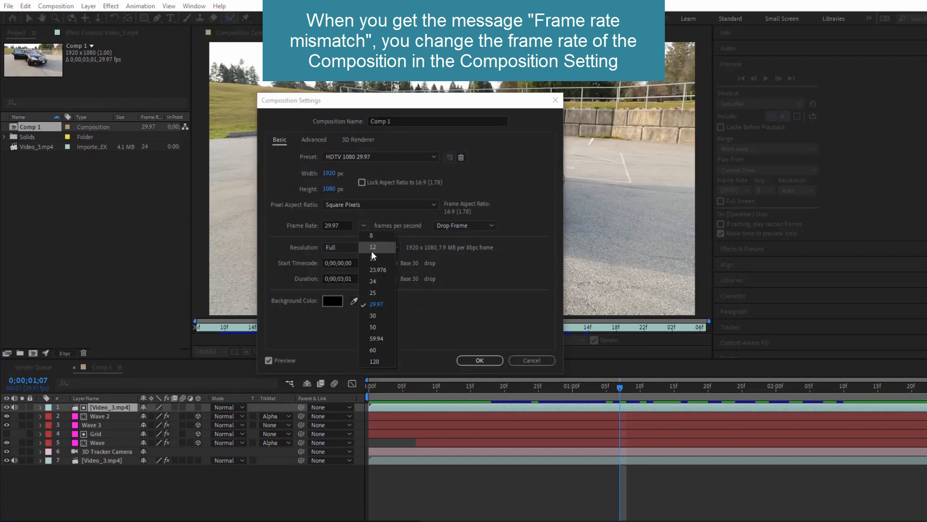
{"action": "left_click", "coordinate": [375, 281]}
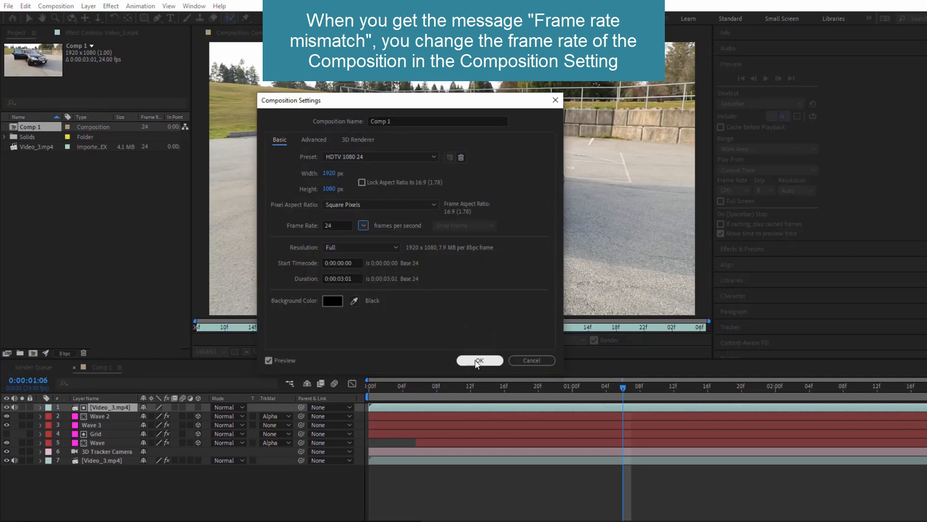
{"action": "left_click", "coordinate": [478, 360]}
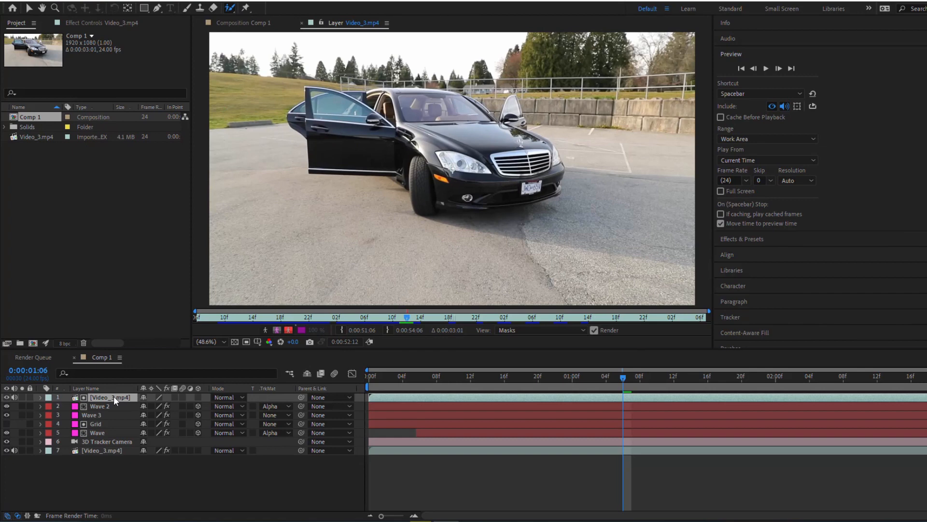
Paint over the entire car on the upper Video_3.mp4 layer with the Roto Brush, and subtract the ground below the front bumper
{"action": "double_click", "coordinate": [114, 396]}
{"action": "mouse_move", "coordinate": [314, 114]}
{"action": "left_mouse_down"}
{"action": "mouse_move", "coordinate": [422, 151]}
{"action": "mouse_move", "coordinate": [511, 156]}
{"action": "left_mouse_up"}
{"action": "left_click_drag", "start_coordinate": [436, 120], "coordinate": [418, 100]}
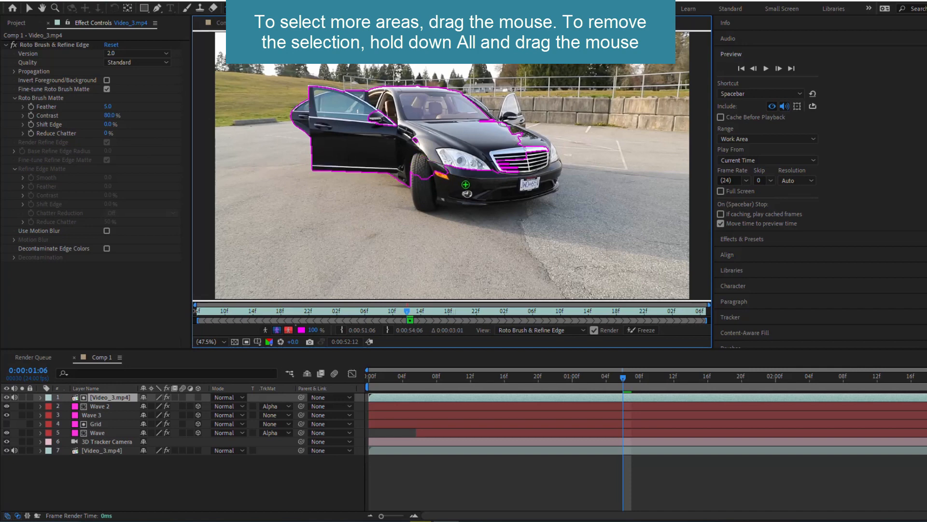
{"action": "mouse_move", "coordinate": [419, 191]}
{"action": "left_mouse_down"}
{"action": "mouse_move", "coordinate": [533, 188]}
{"action": "mouse_move", "coordinate": [551, 164]}
{"action": "left_mouse_up"}
{"action": "left_click_drag", "start_coordinate": [512, 123], "coordinate": [551, 154]}
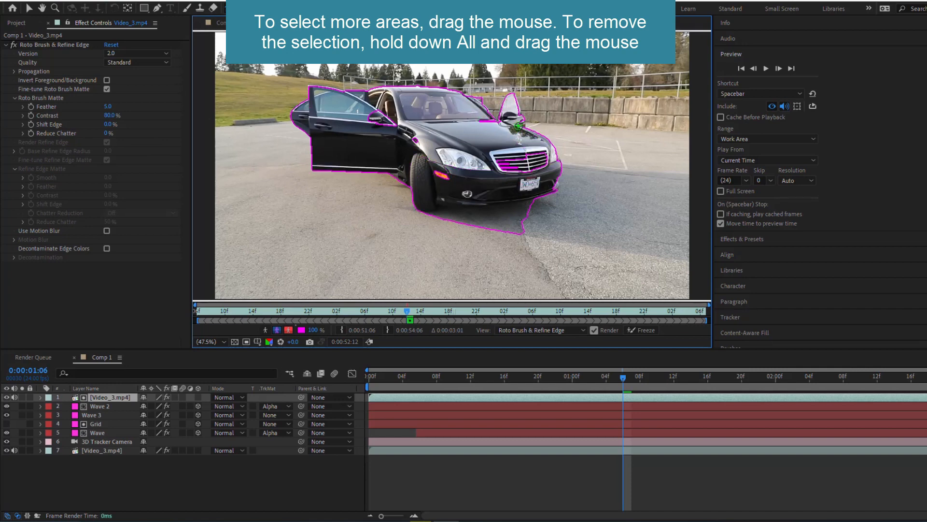
{"action": "left_click", "coordinate": [556, 160]}
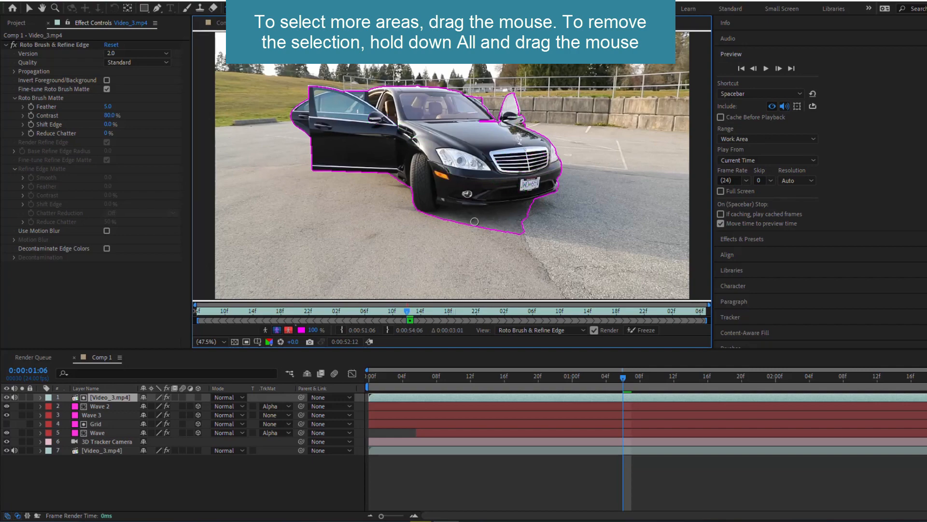
{"action": "left_click", "coordinate": [490, 220], "text": "alt"}
{"action": "left_click", "coordinate": [456, 217], "text": "alt"}
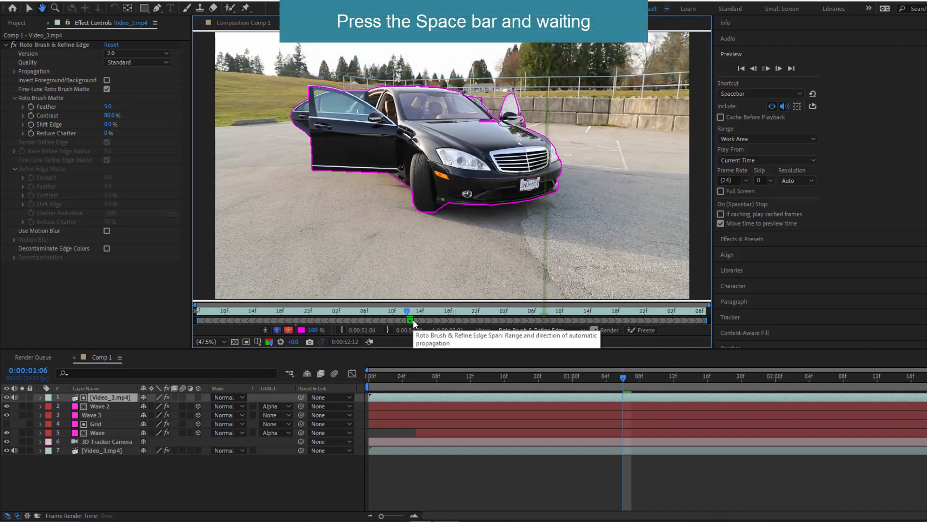
Propagate the car's Roto Brush selection through the whole clip by playing the layer
{"action": "key", "text": "space"}
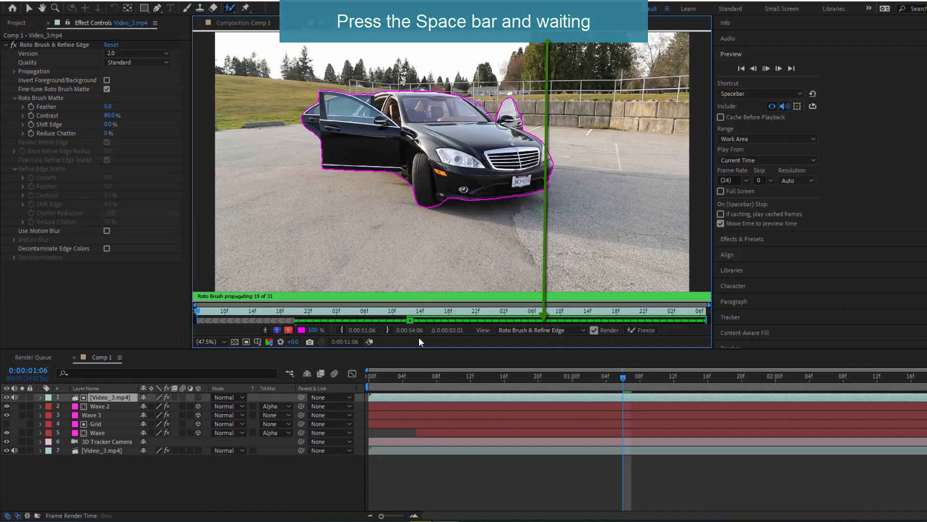
{"action": "key", "text": "space"}
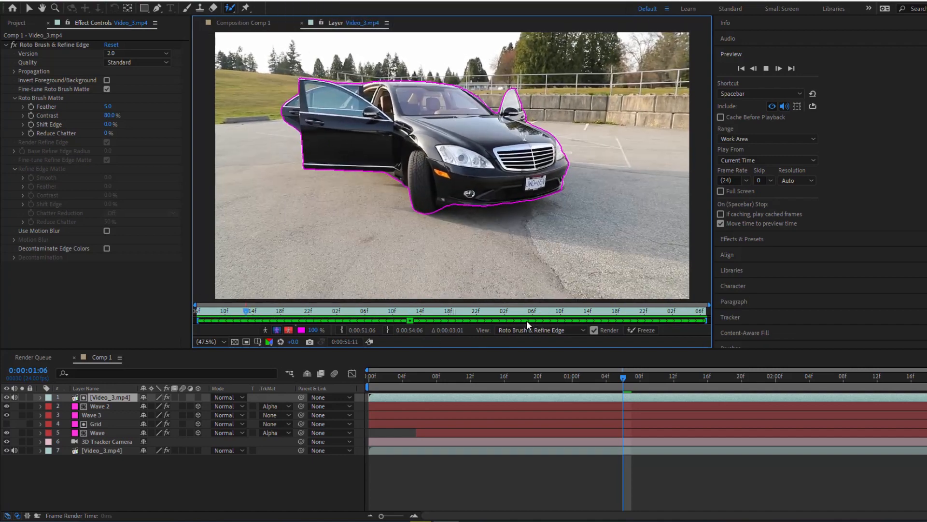
{"action": "key", "text": "space"}
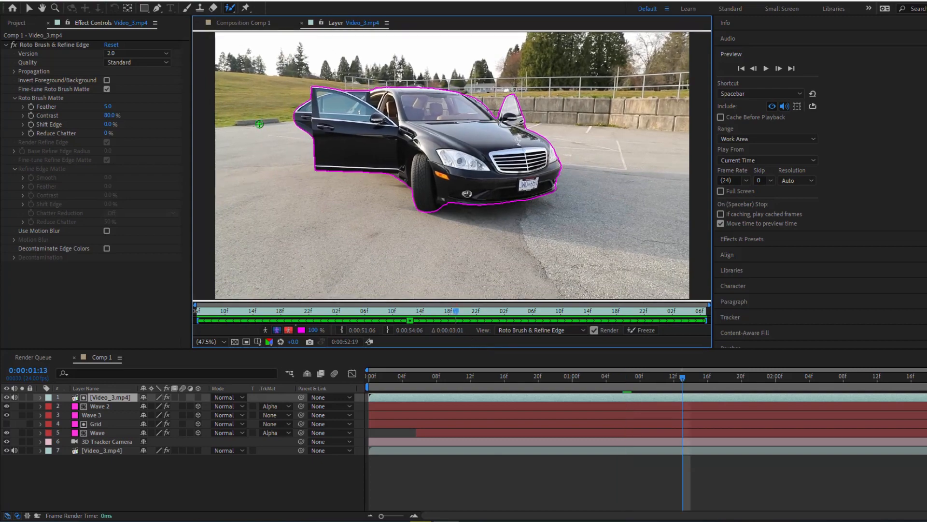
Solo the rotoscoped car layer in Comp 1 to check its cutout in a preview, and turn solo off again
{"action": "left_click", "coordinate": [242, 27]}
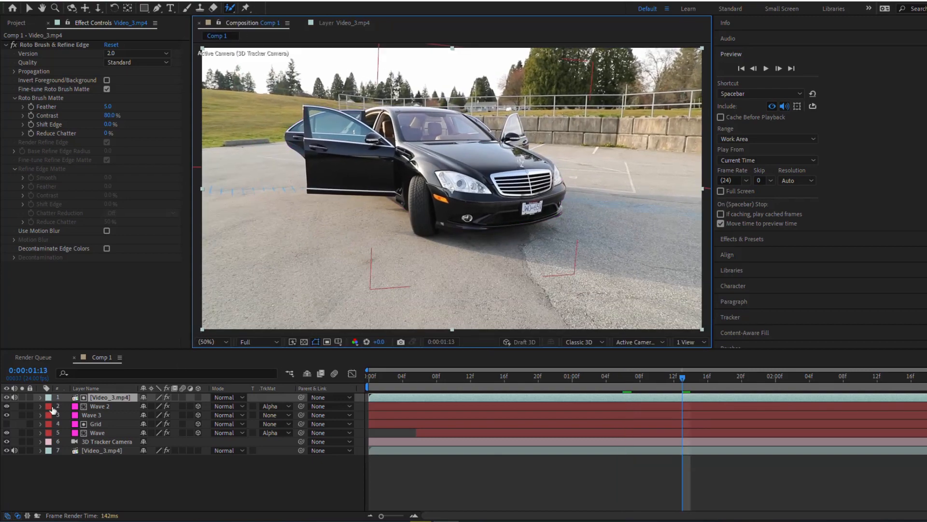
{"action": "key", "text": "space"}
{"action": "left_click", "coordinate": [22, 397]}
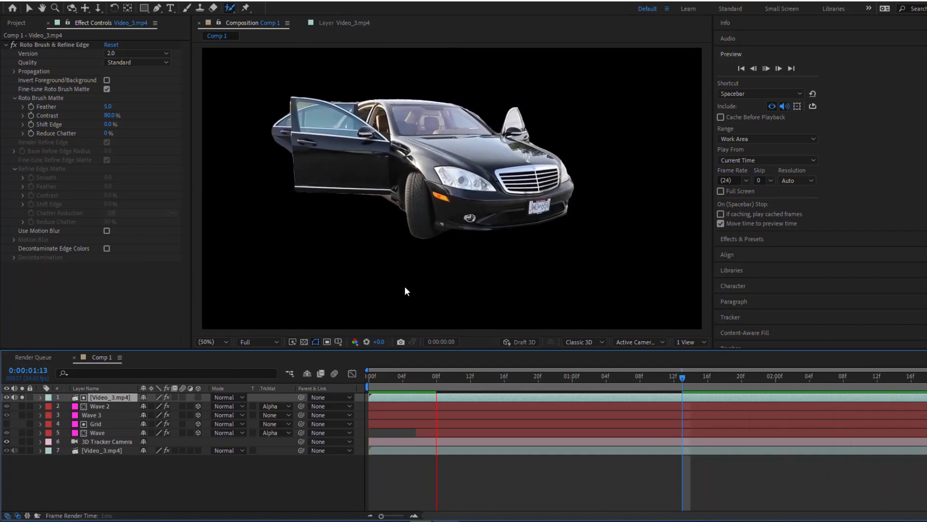
{"action": "left_click", "coordinate": [28, 7]}
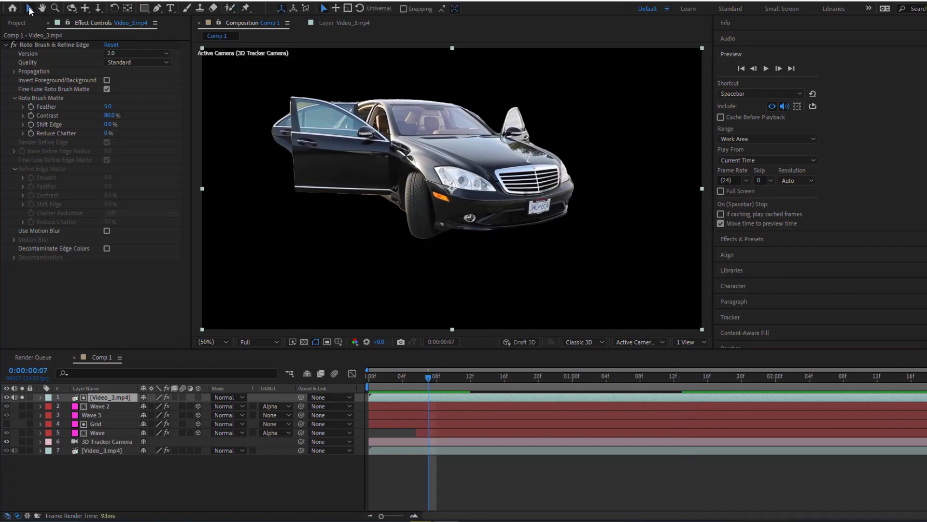
{"action": "left_click", "coordinate": [22, 397]}
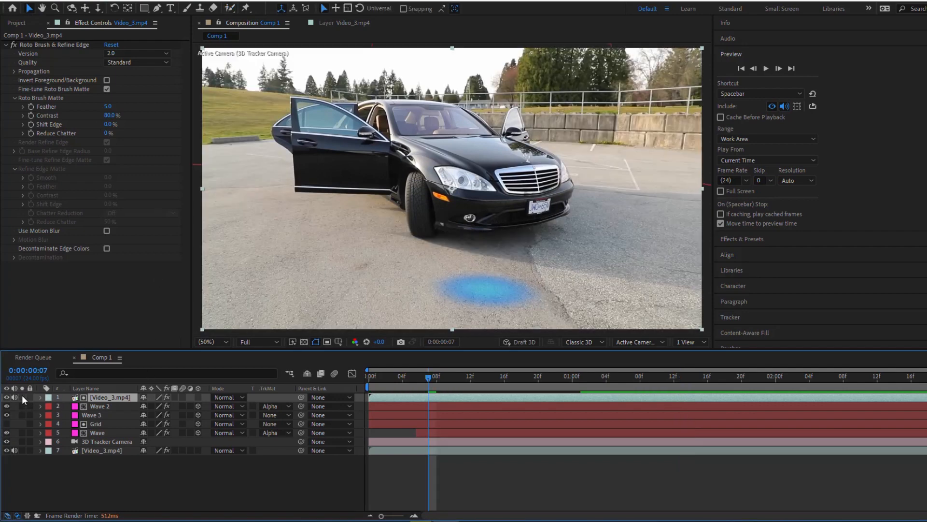
Move the cutout Video_3.mp4 layer between Wave 3 and Grid, and preview the composition from the first frame
{"action": "left_click_drag", "start_coordinate": [100, 397], "coordinate": [94, 419]}
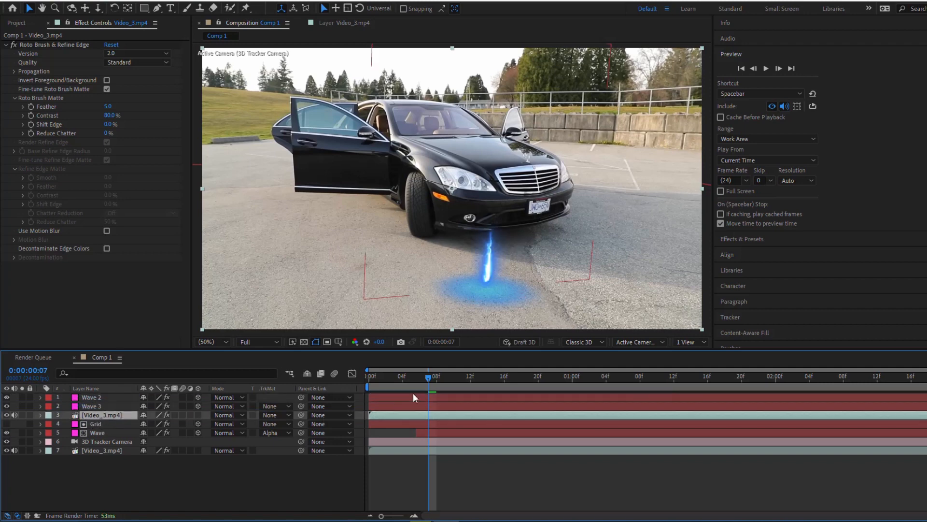
{"action": "left_click_drag", "start_coordinate": [427, 379], "coordinate": [369, 385]}
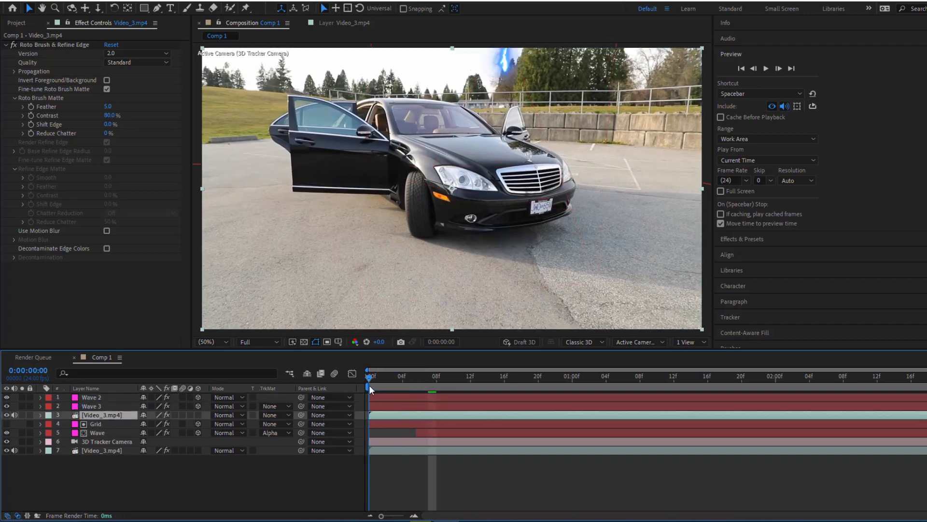
{"action": "key", "text": "space"}
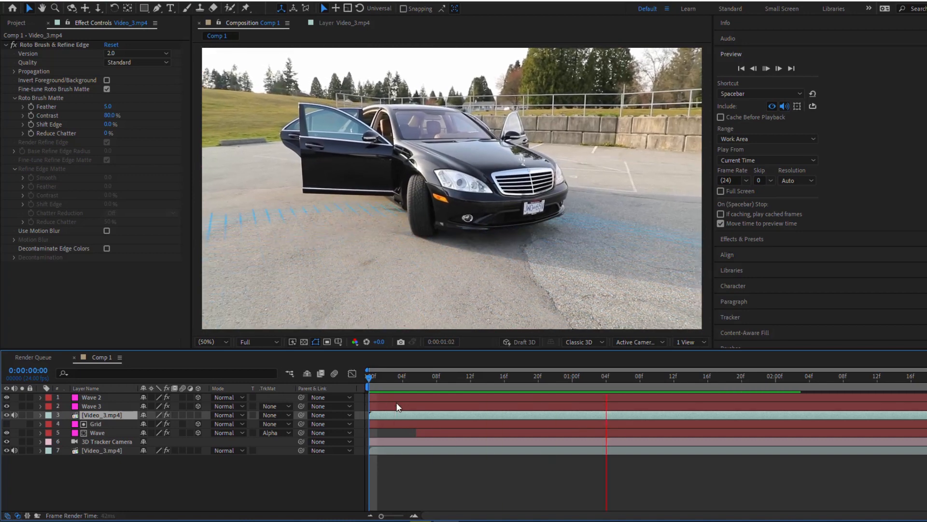